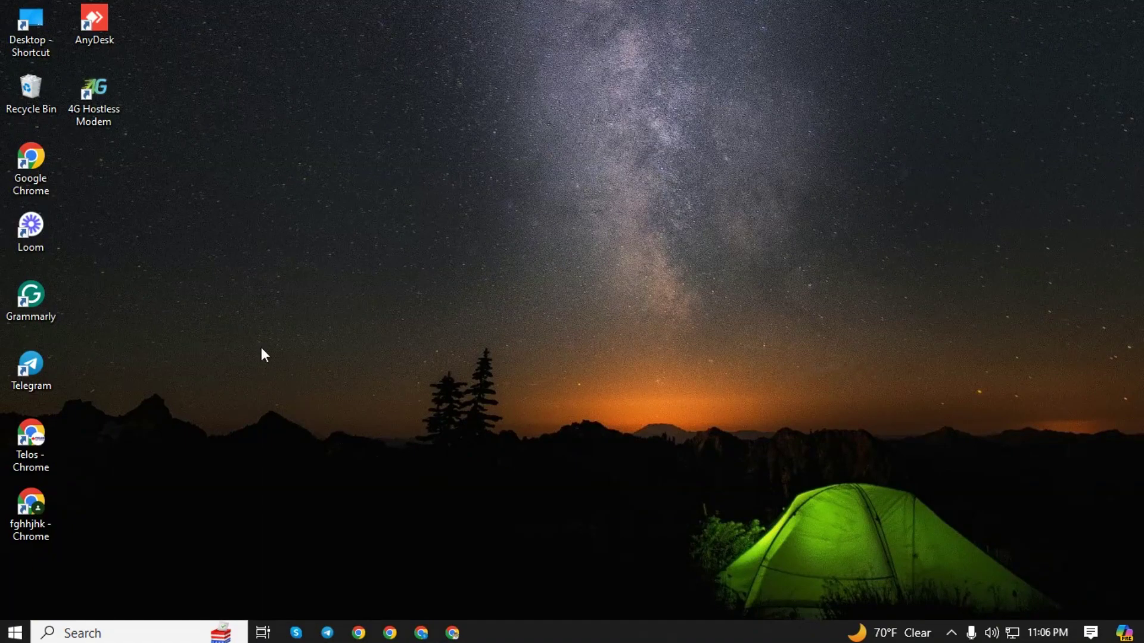
Step: Restore Chrome from the taskbar to show the 'Best SEO expert near me' spreadsheet
click(452, 633)
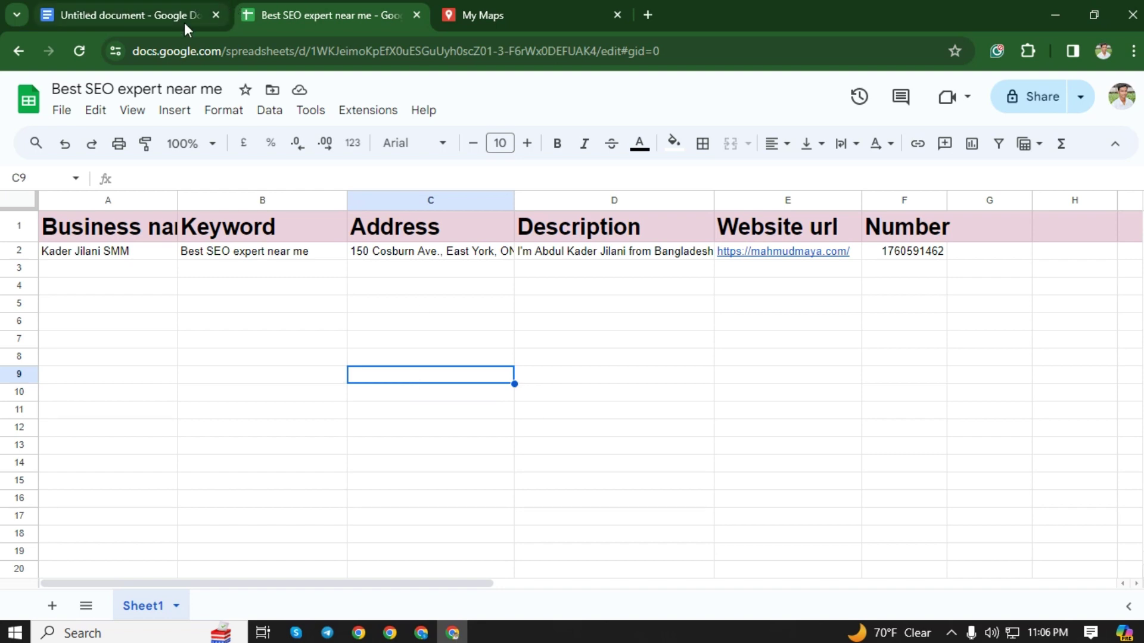
click(203, 15)
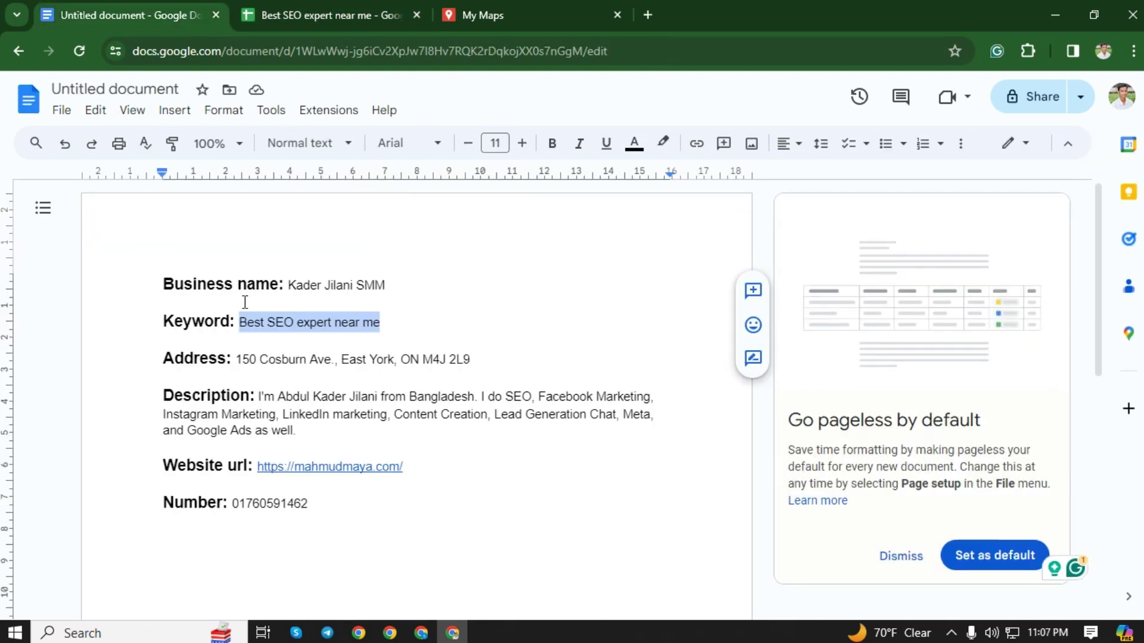
drag(165, 285, 284, 280)
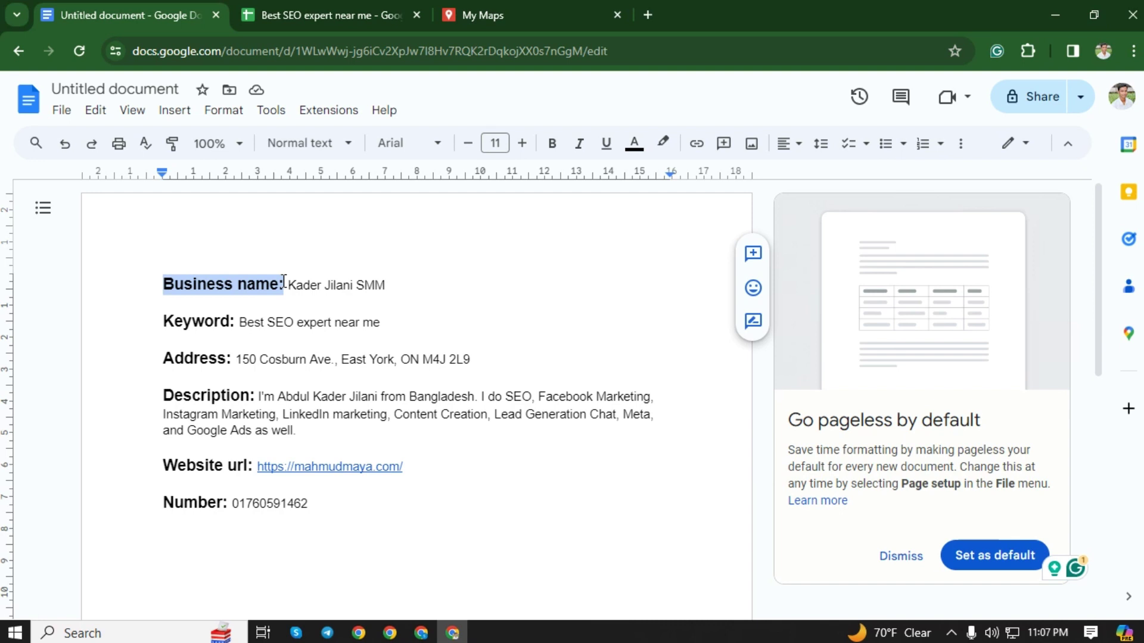
drag(165, 321, 235, 322)
drag(163, 359, 229, 371)
drag(163, 396, 256, 397)
drag(164, 465, 253, 462)
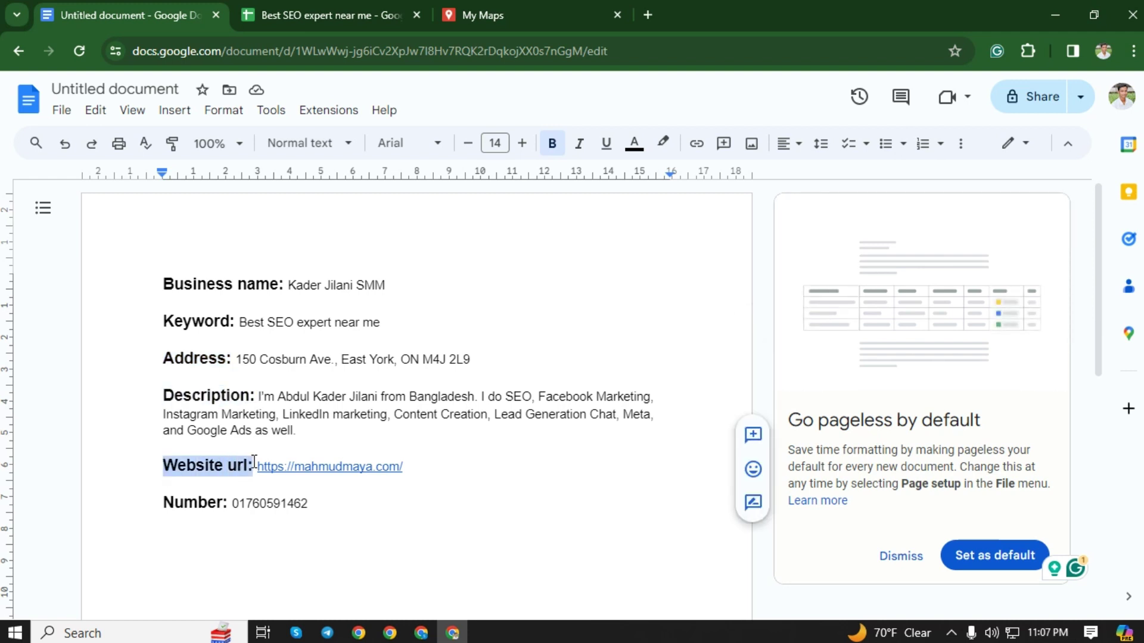
drag(163, 502, 239, 504)
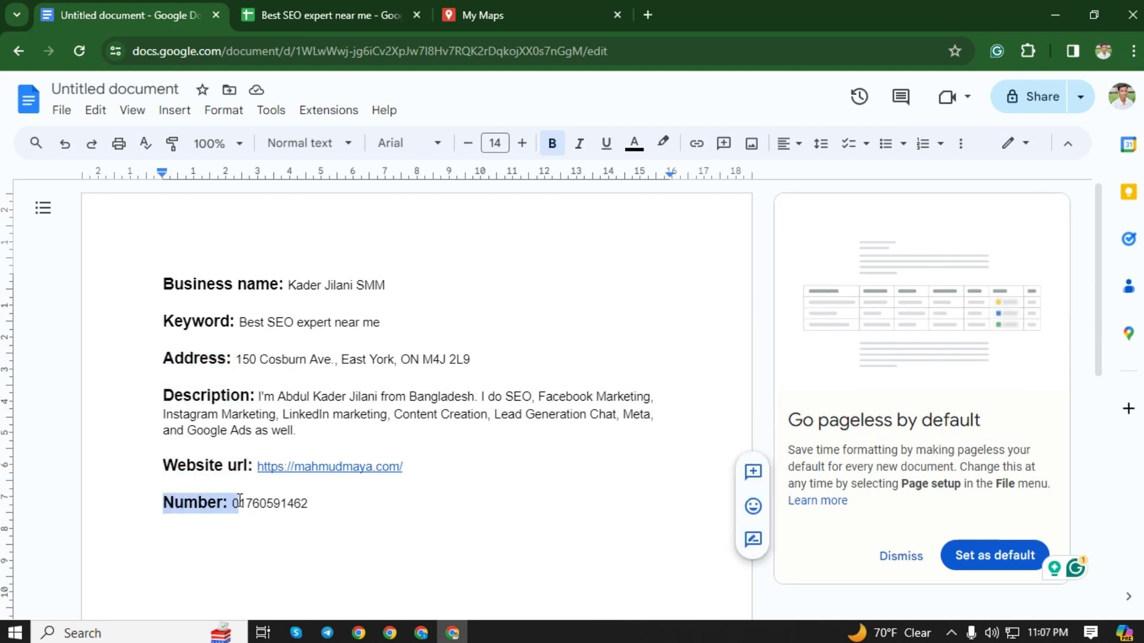
click(332, 514)
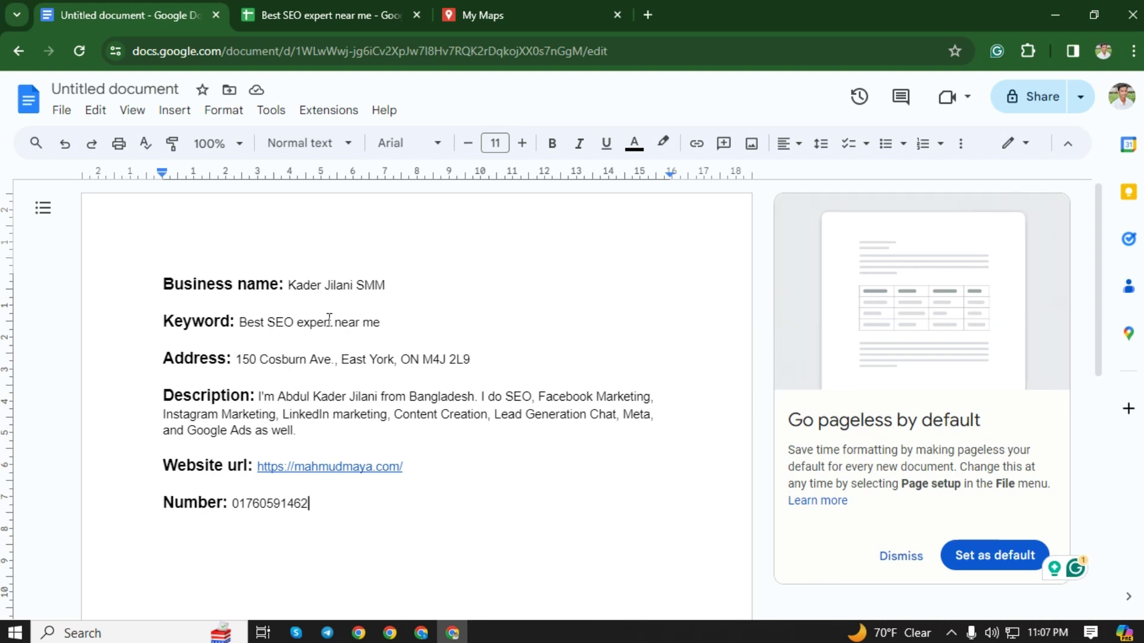
click(287, 1)
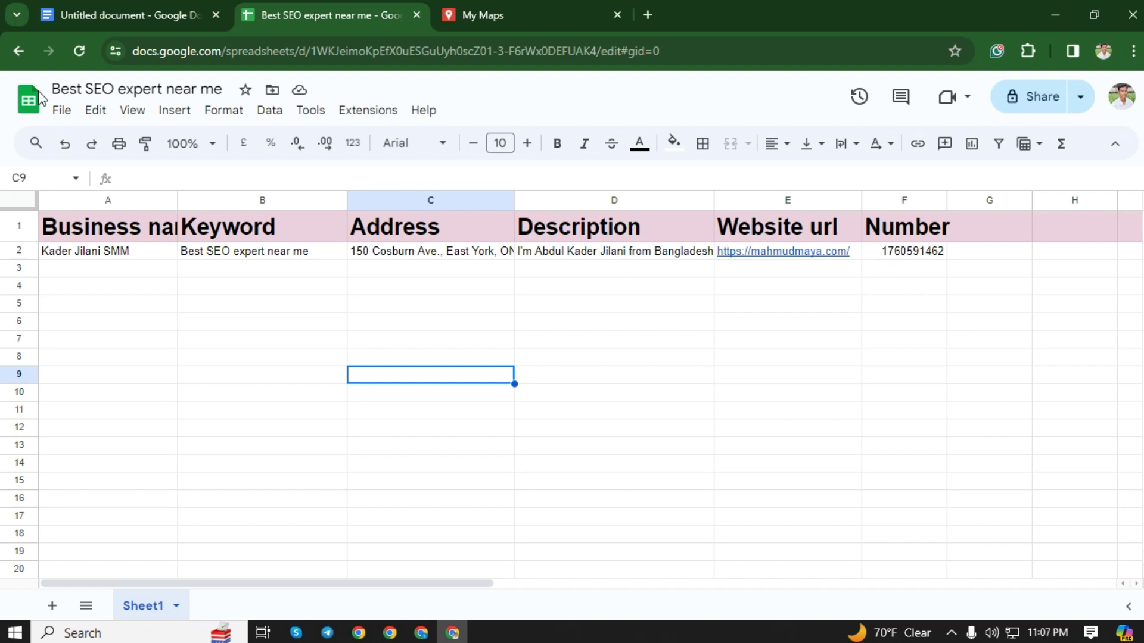
click(178, 6)
drag(395, 283, 286, 284)
click(313, 12)
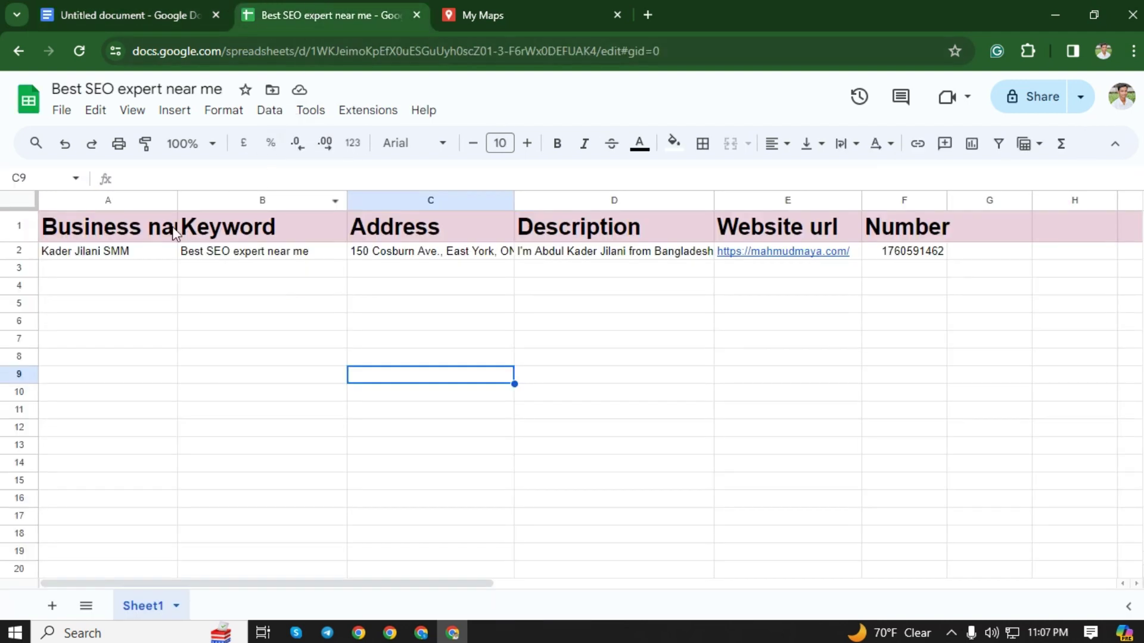
triple_click(135, 255)
click(265, 234)
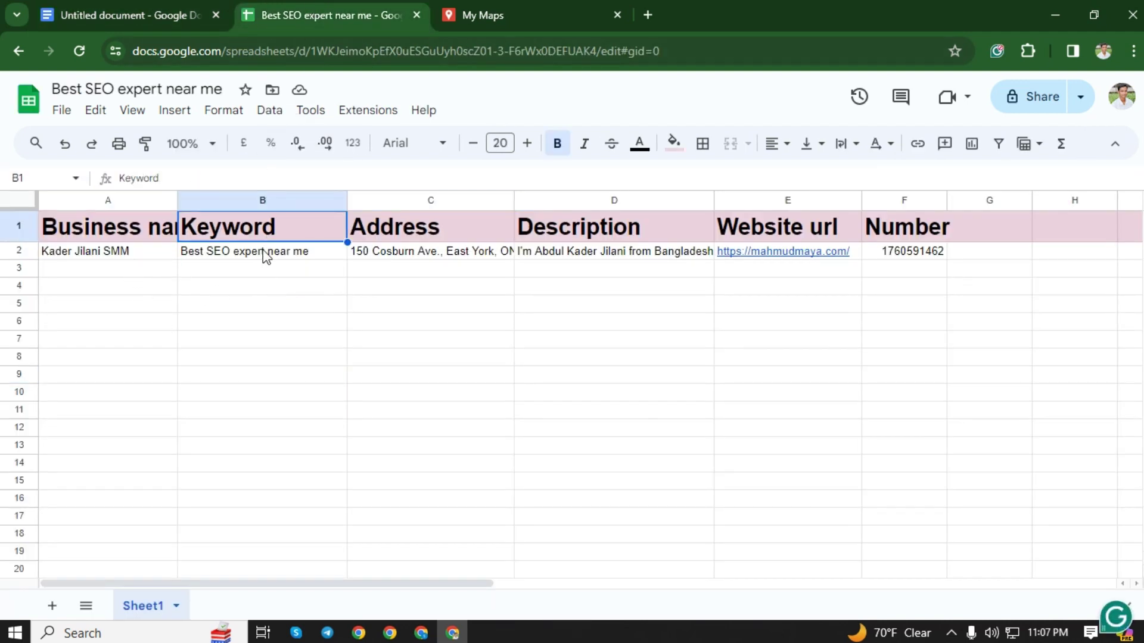
click(264, 255)
triple_click(260, 255)
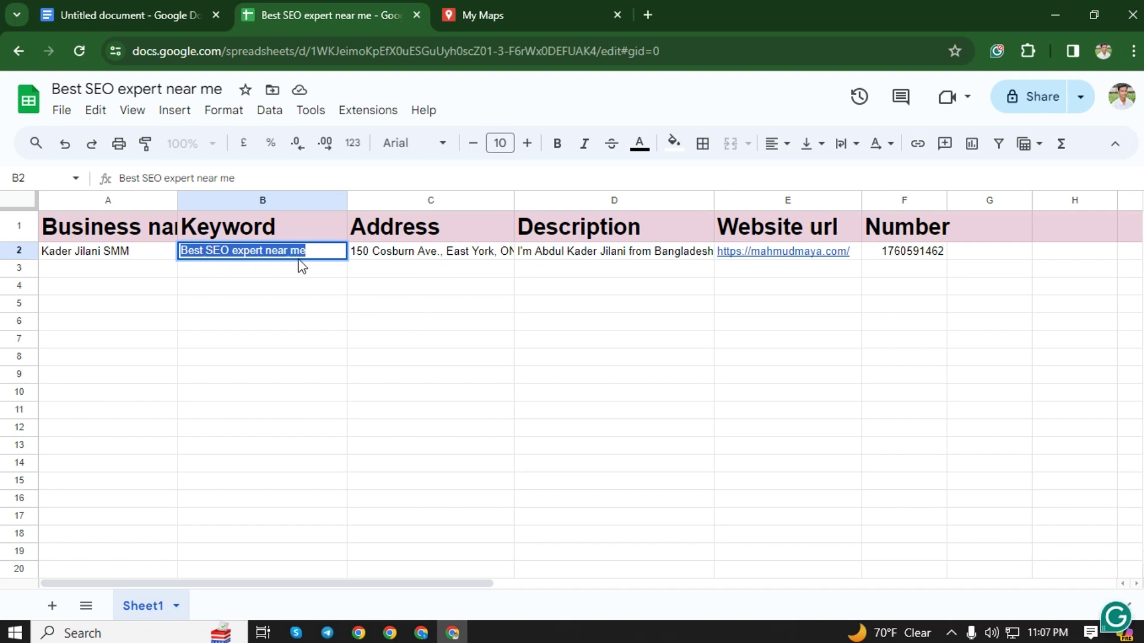
triple_click(421, 253)
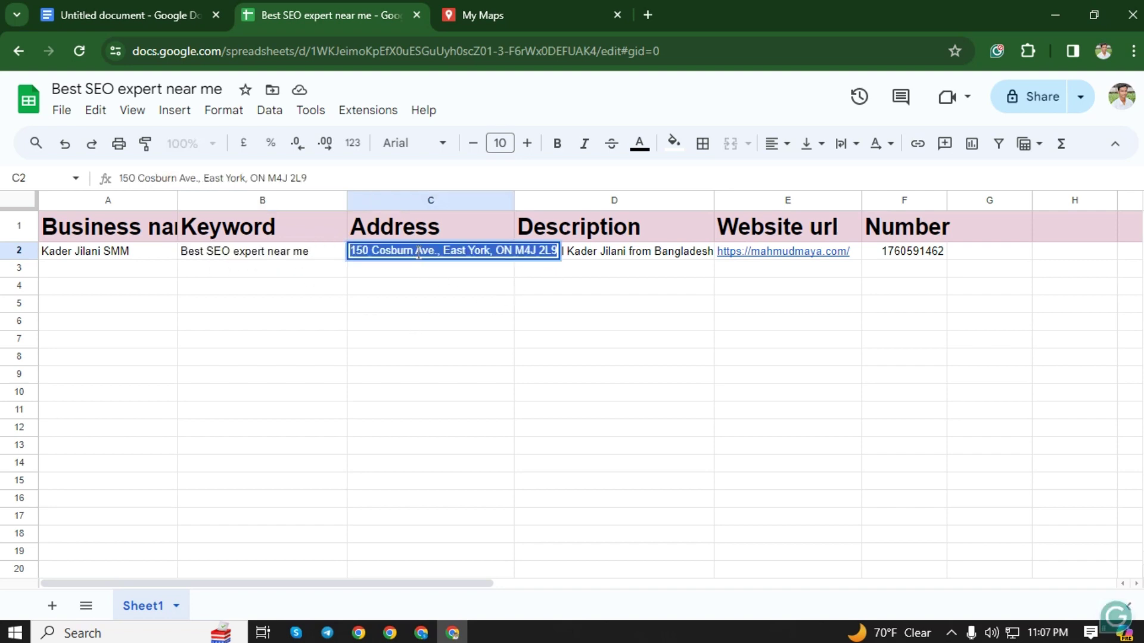
triple_click(627, 256)
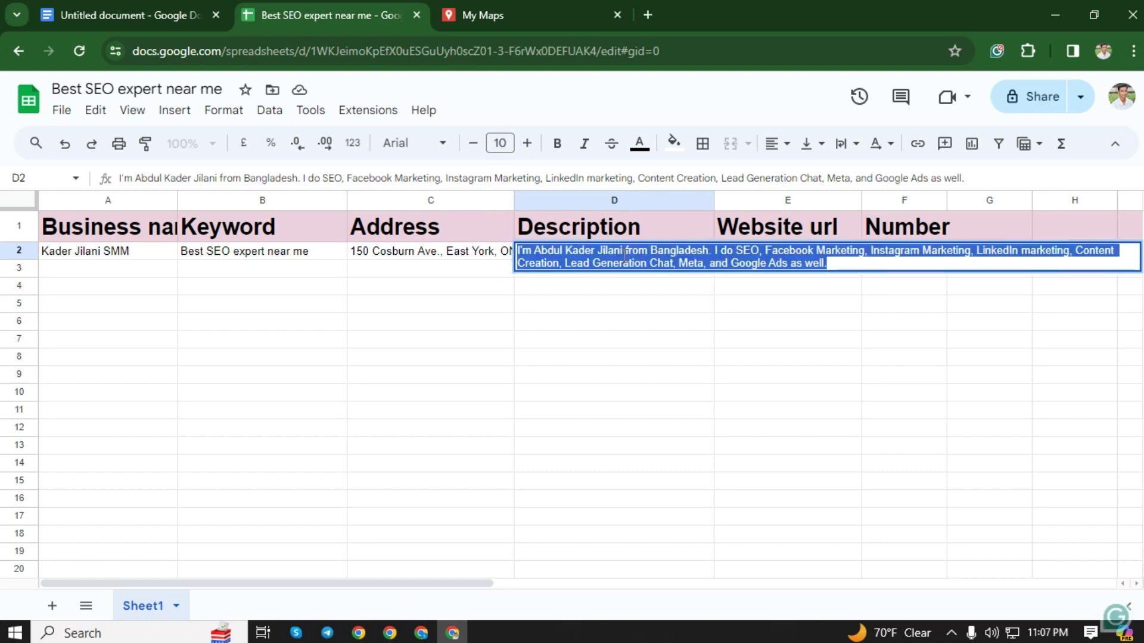
click(738, 356)
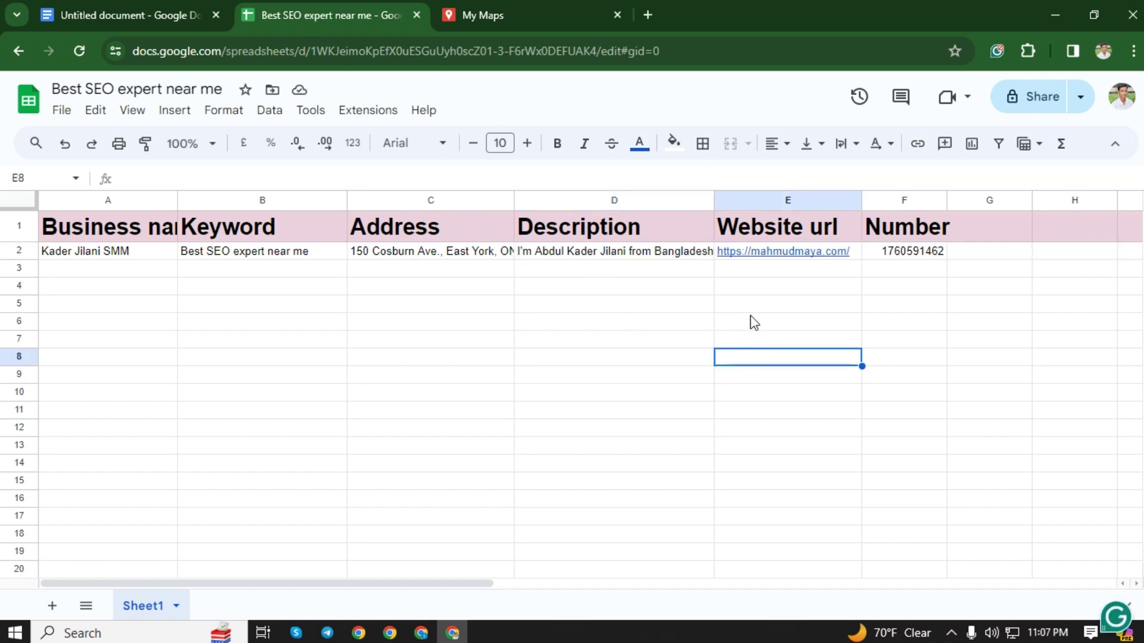
click(768, 255)
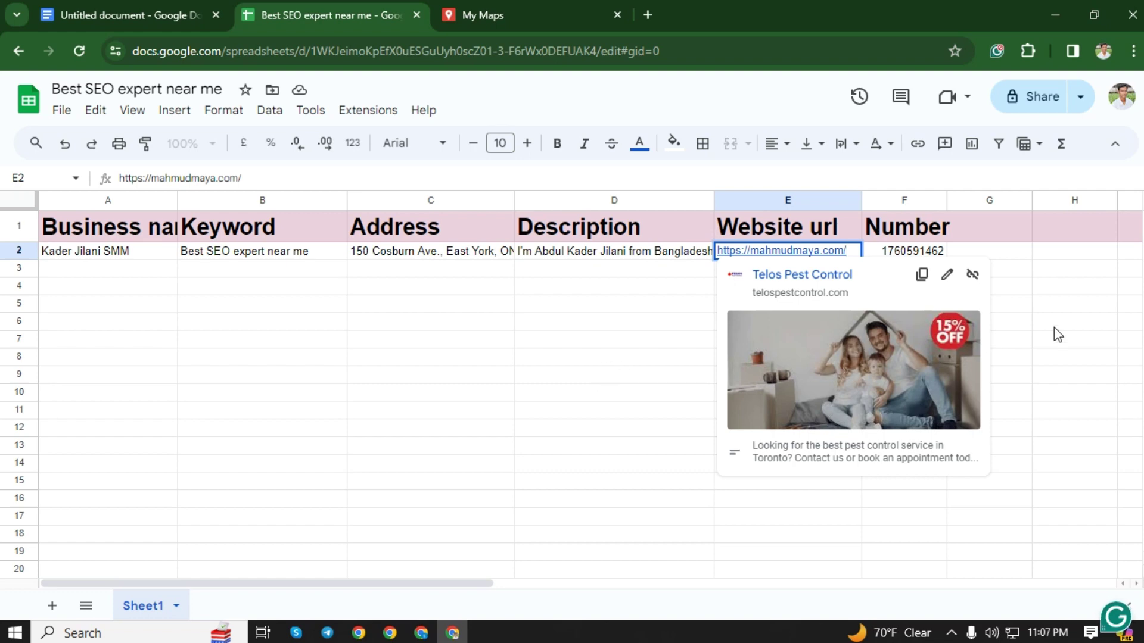
click(1003, 306)
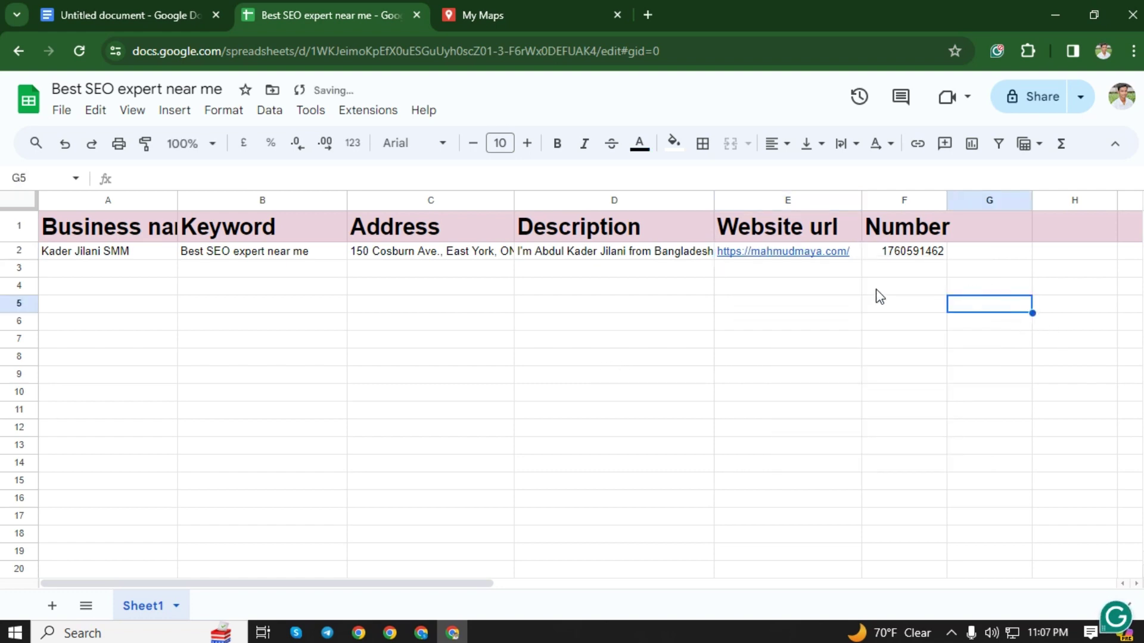
double_click(916, 252)
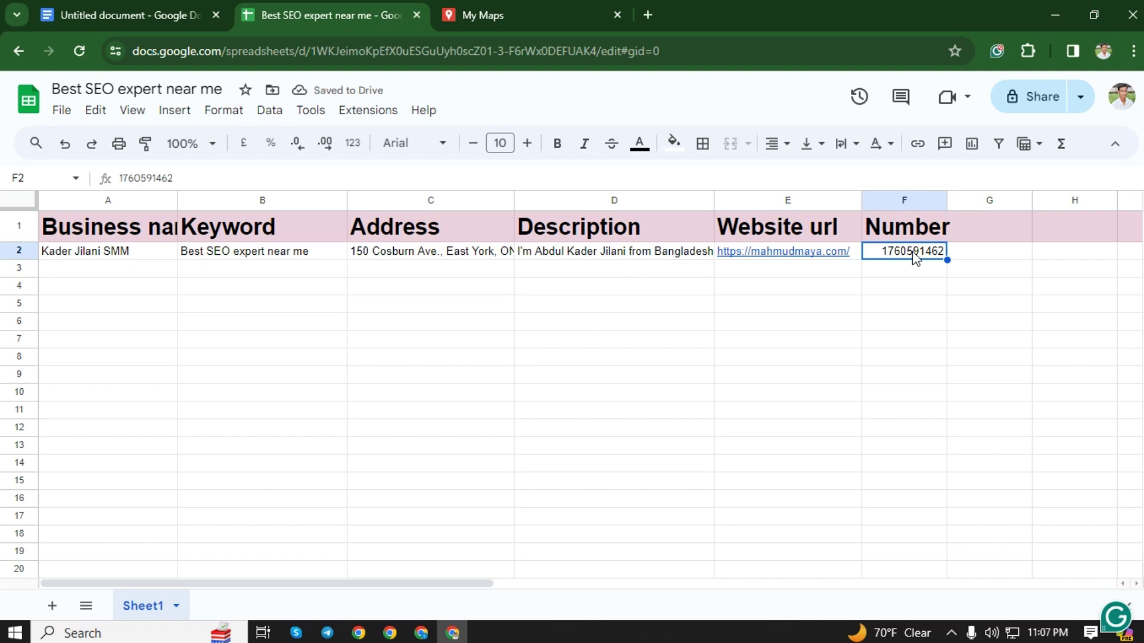
click(597, 356)
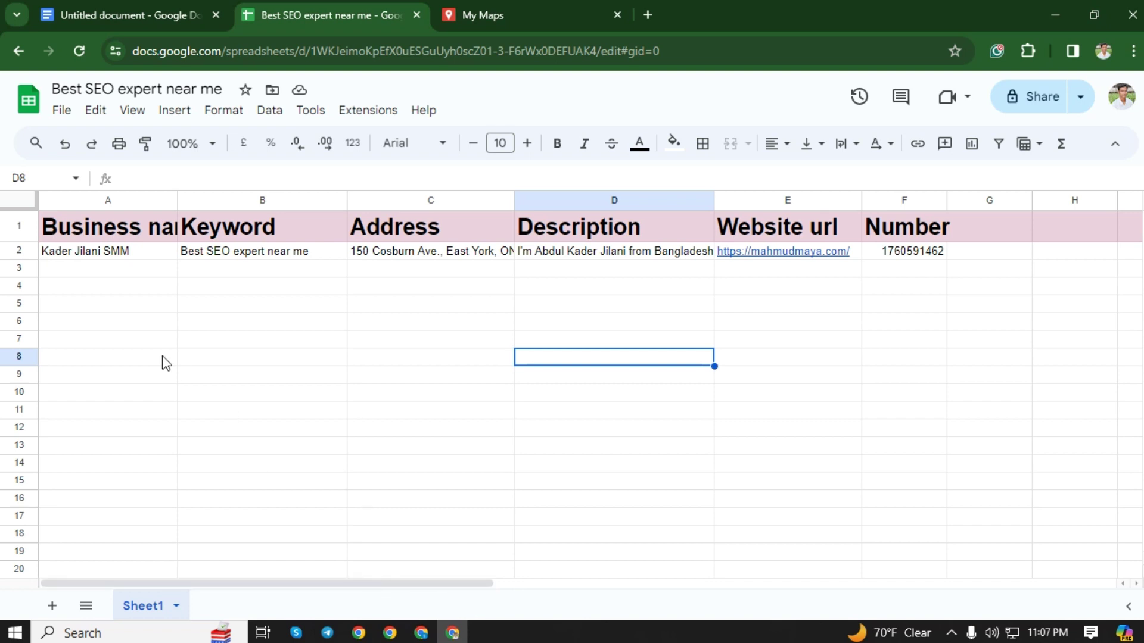
click(19, 251)
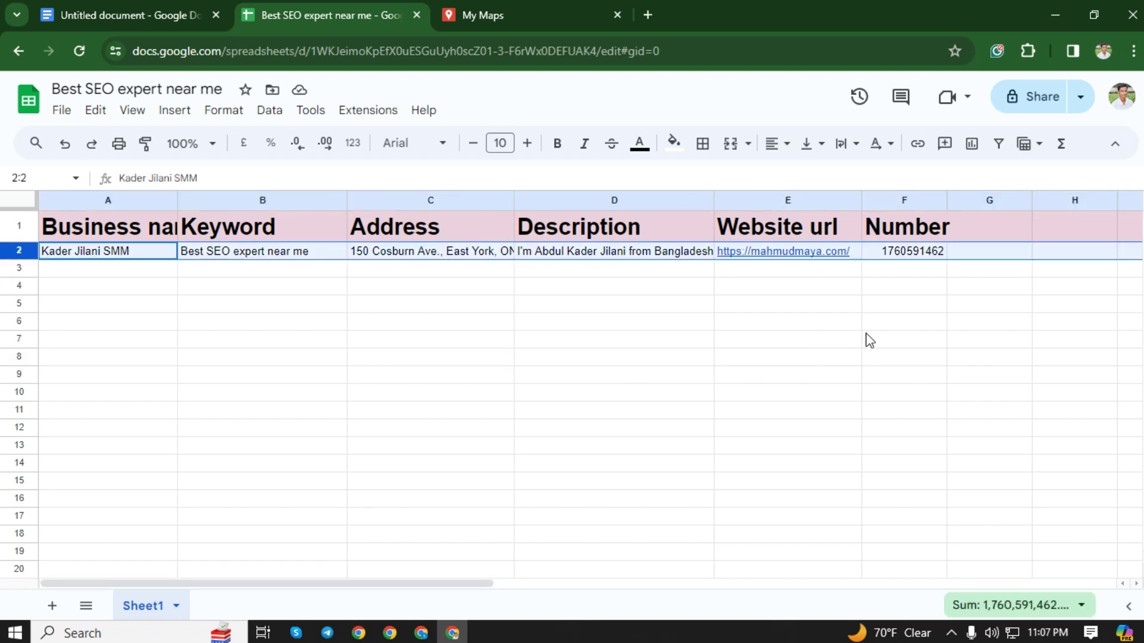
click(882, 304)
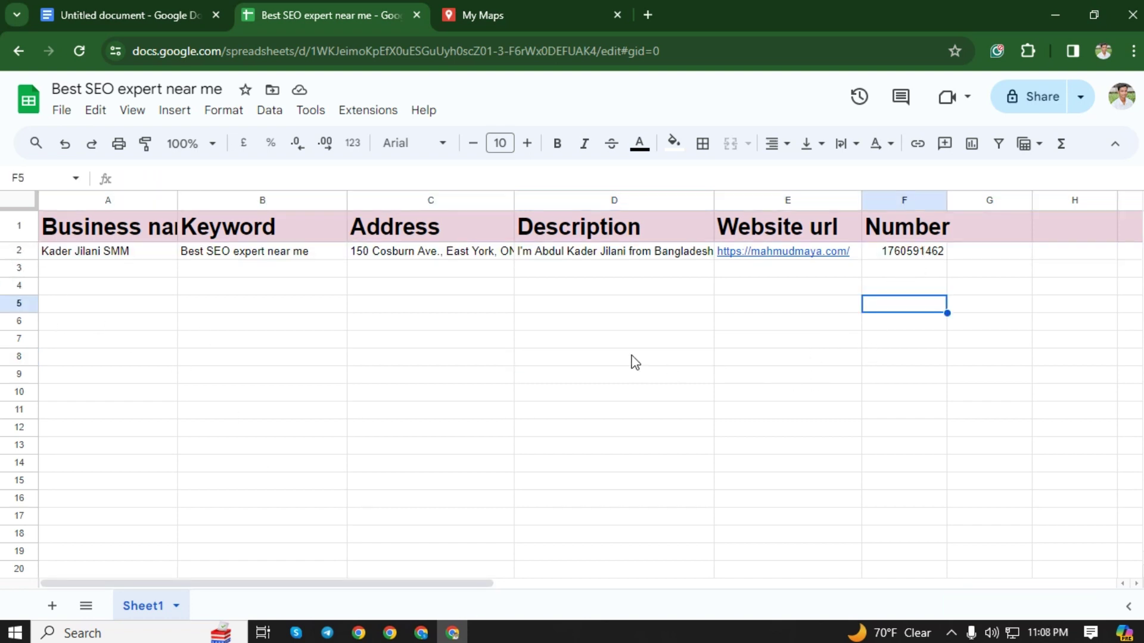
click(115, 255)
drag(115, 255, 897, 253)
click(756, 357)
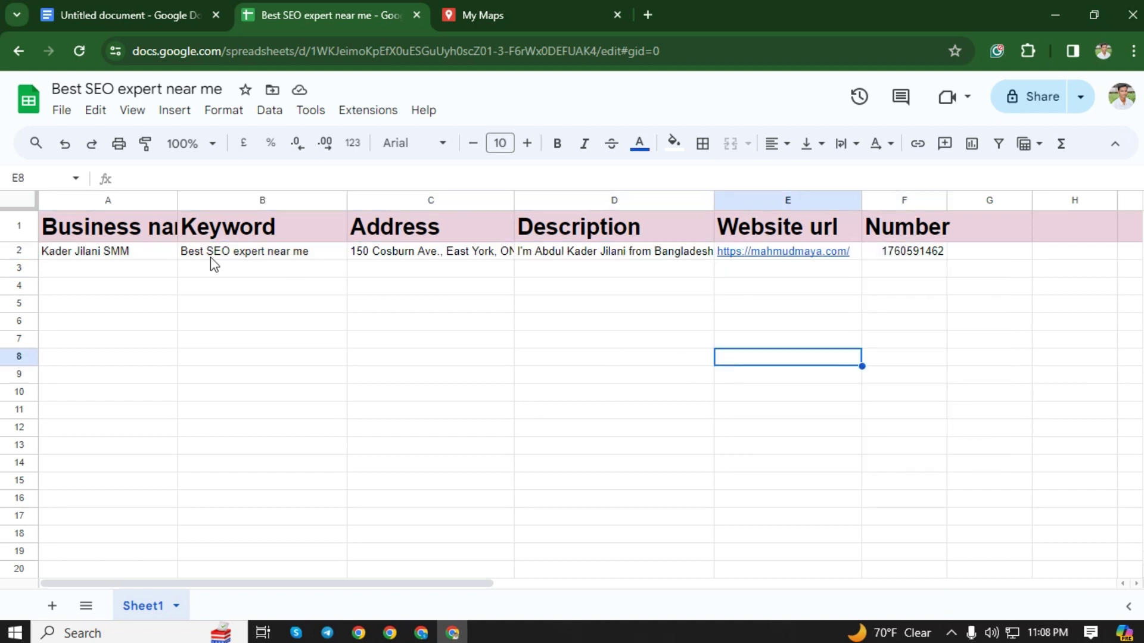
drag(157, 256, 878, 266)
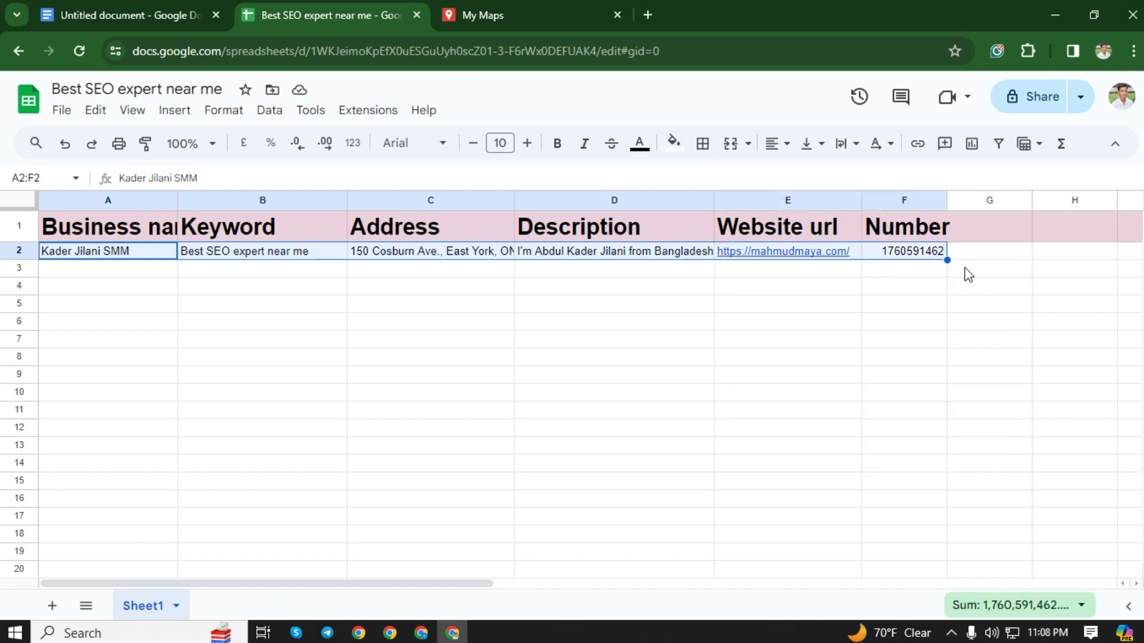
Step: Fill the business listing row down the sheet to row 1000 with incrementing addresses
drag(948, 260, 921, 641)
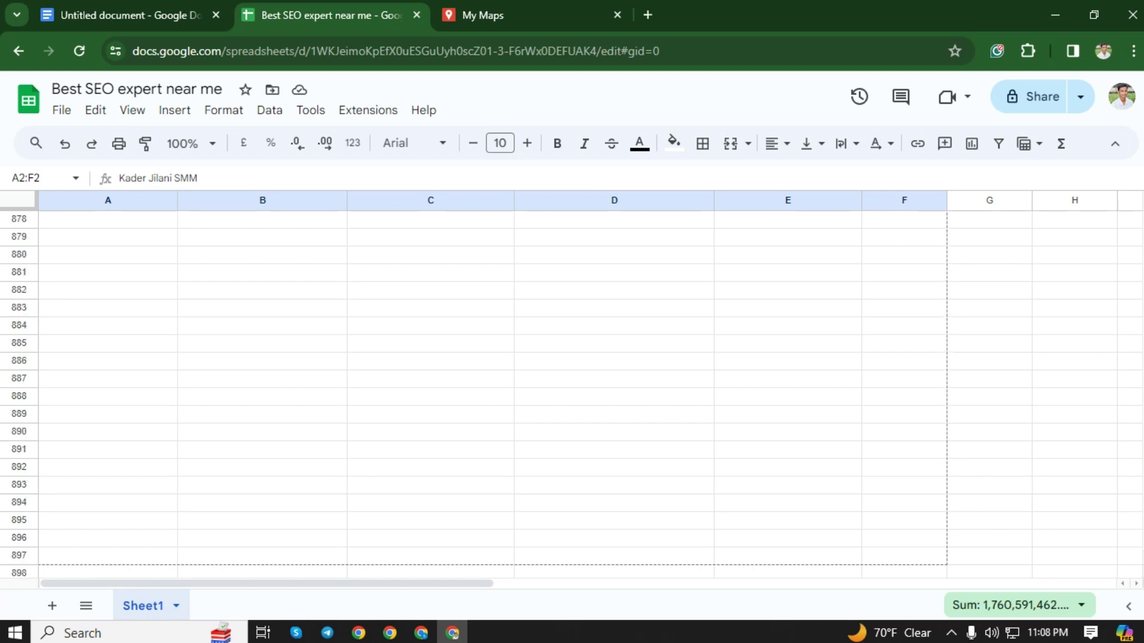
scroll(572, 369, down, 3)
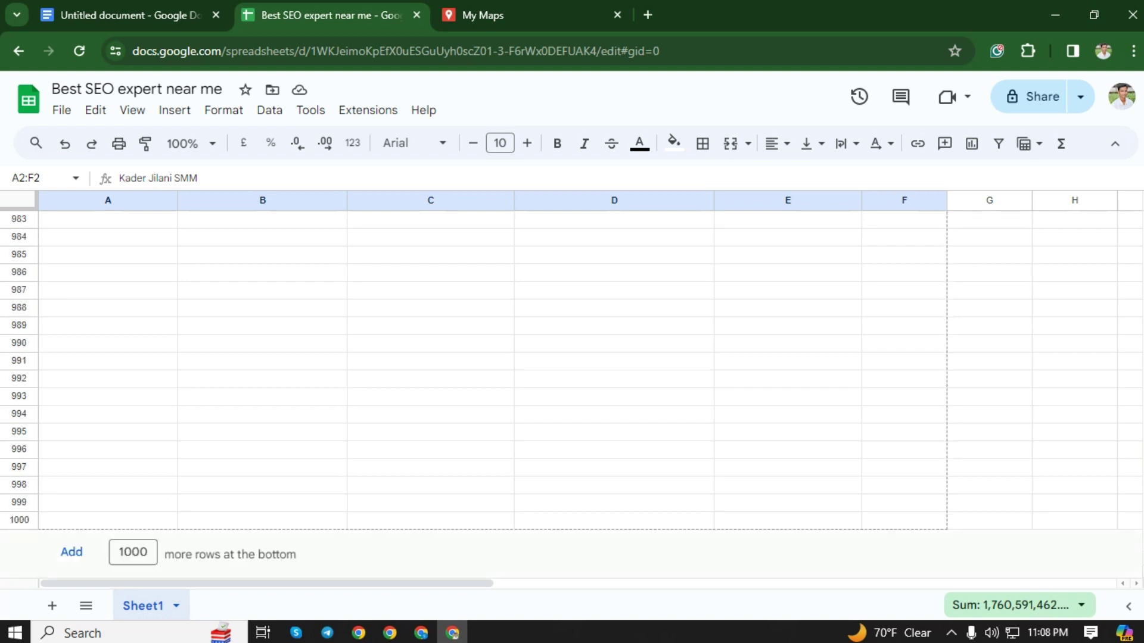
drag(995, 581, 985, 587)
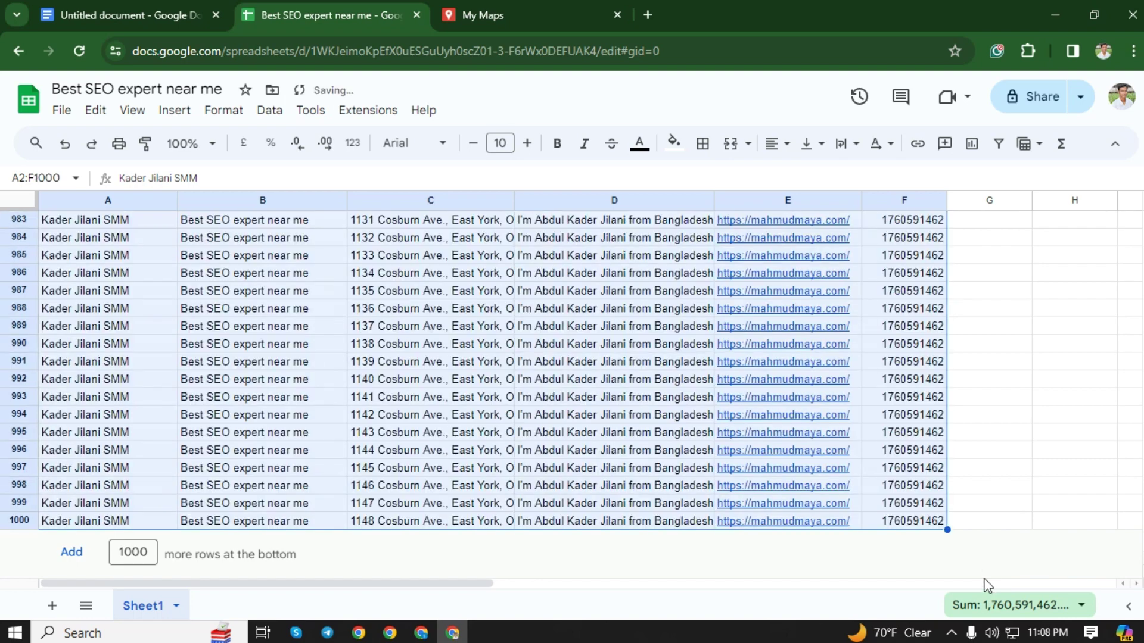
click(989, 520)
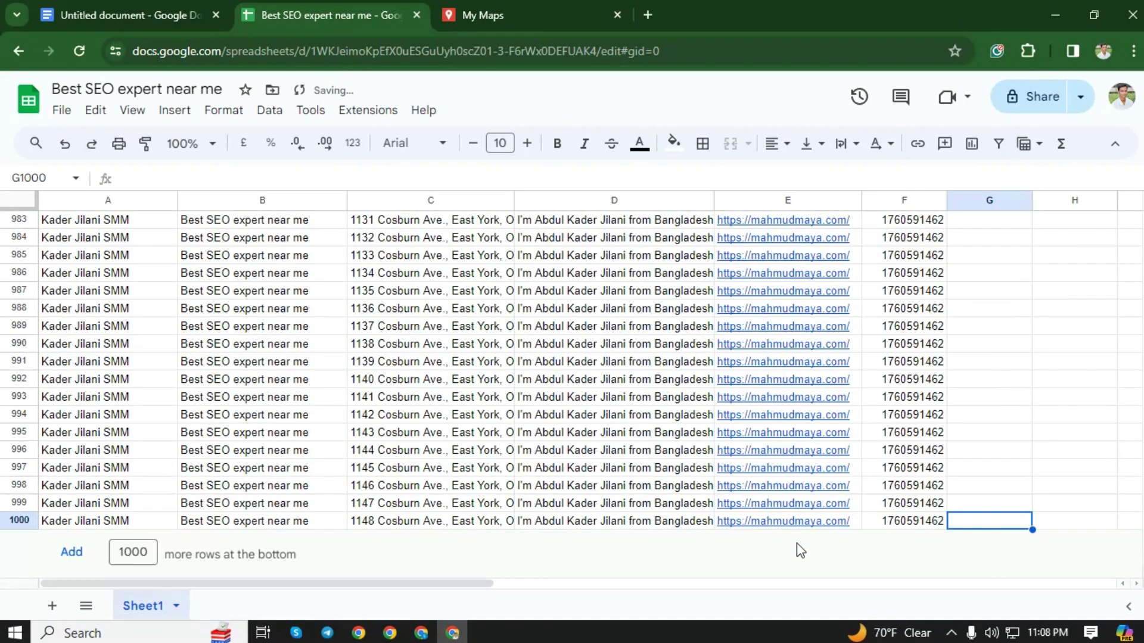
drag(1142, 539, 1142, 223)
Step: Check an address in column C and close the My Maps tab
click(1100, 375)
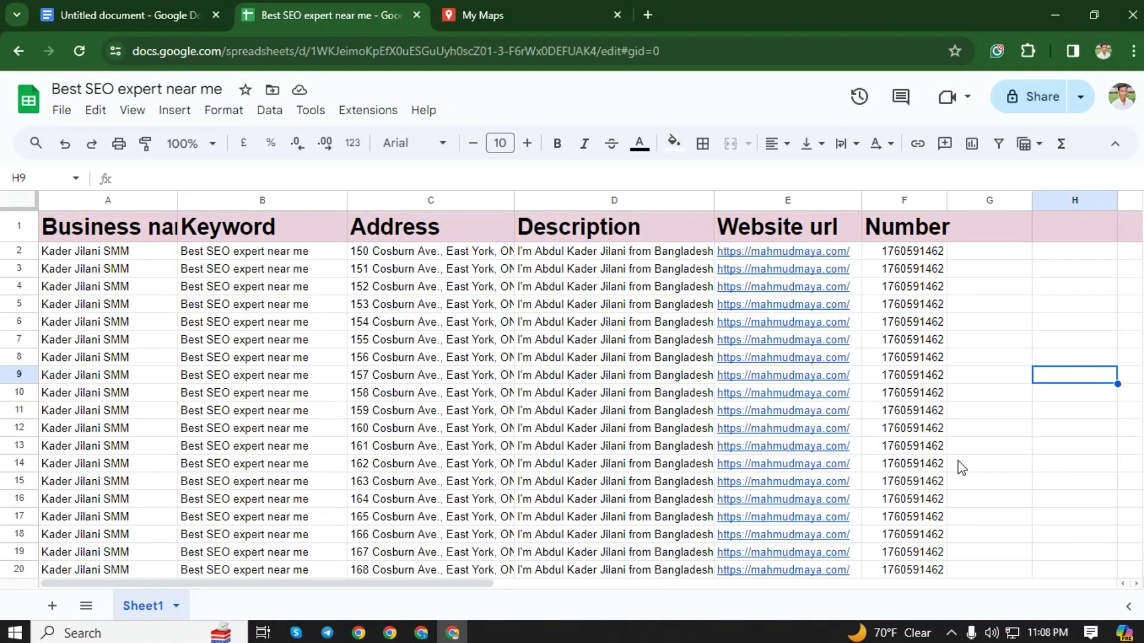
click(497, 322)
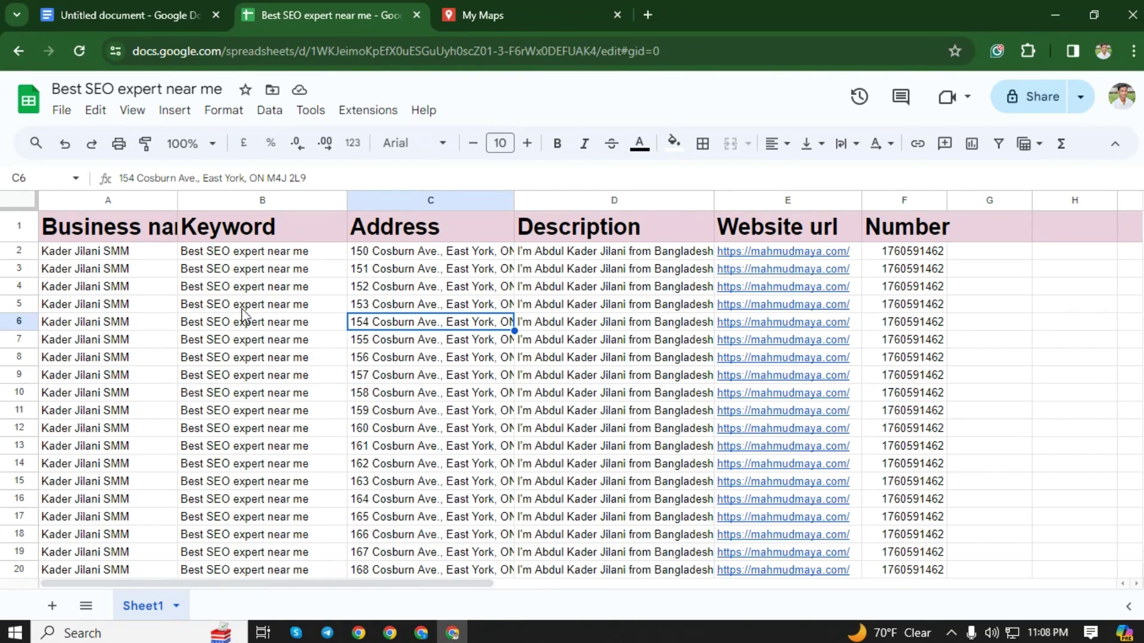
click(648, 15)
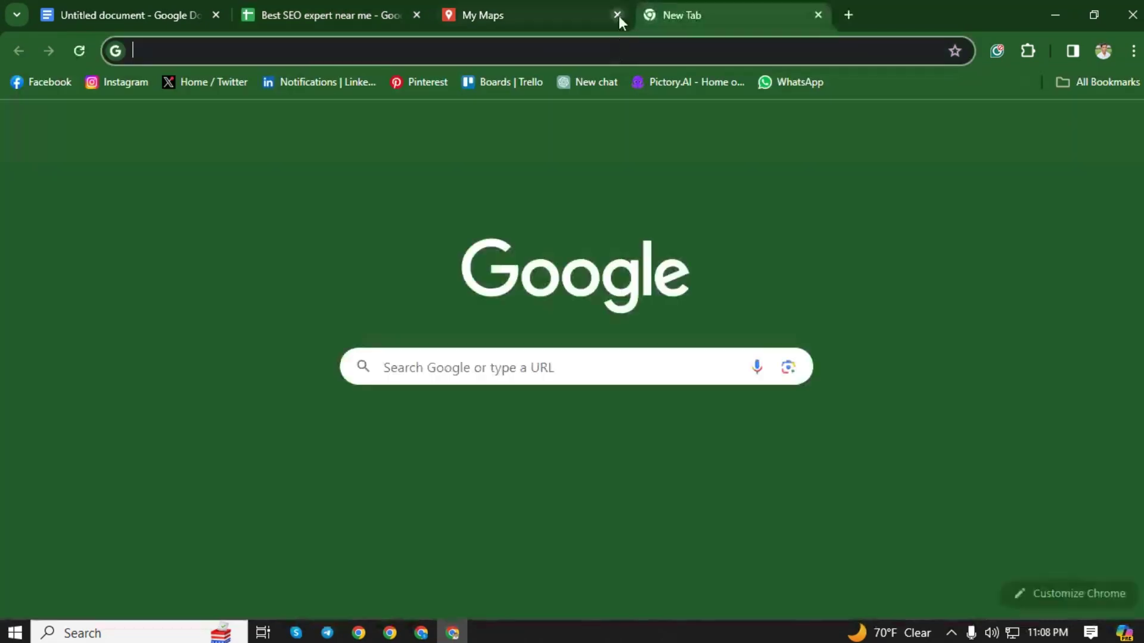
Step: In a new tab, enter google.com and choose the My Maps suggestion (google.com/maps/d/)
click(617, 15)
click(442, 56)
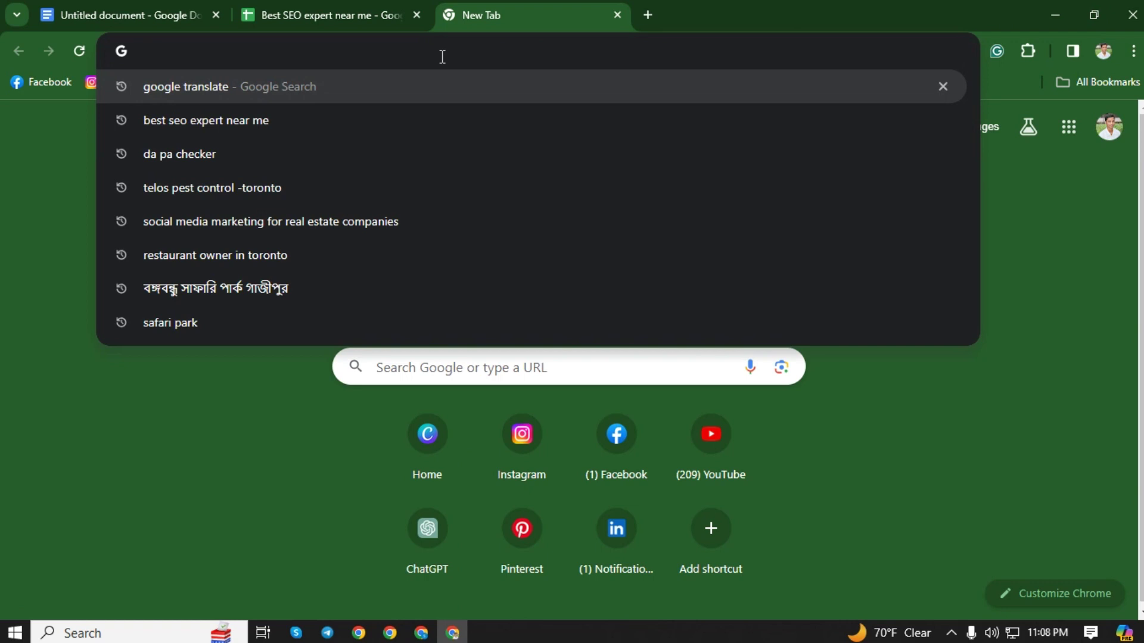
text(gooo)
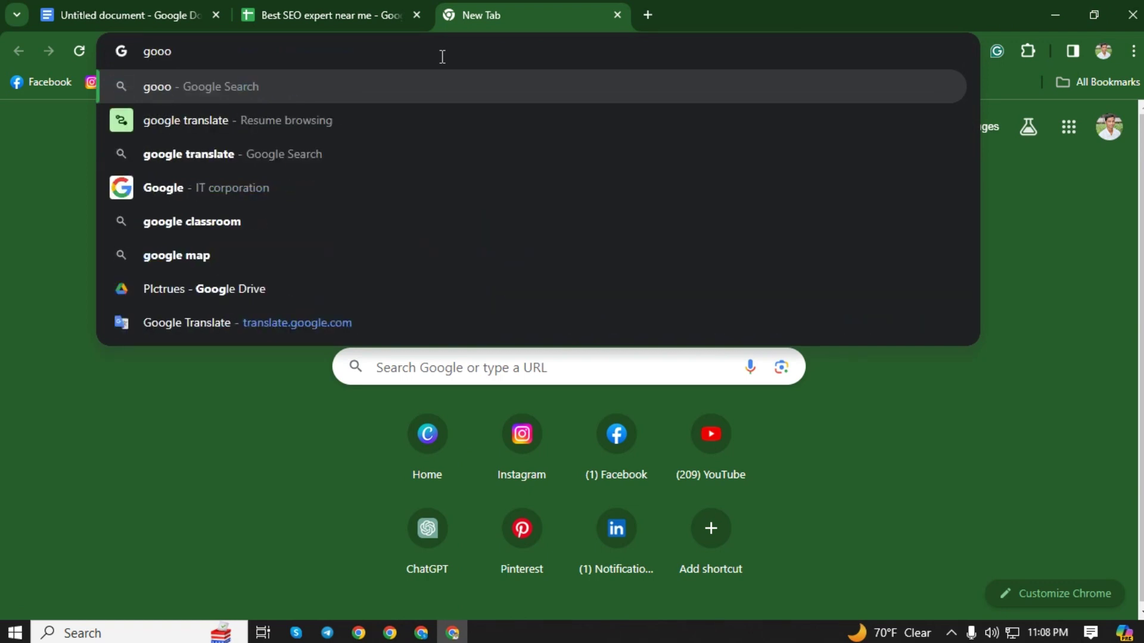
key(BackSpace)
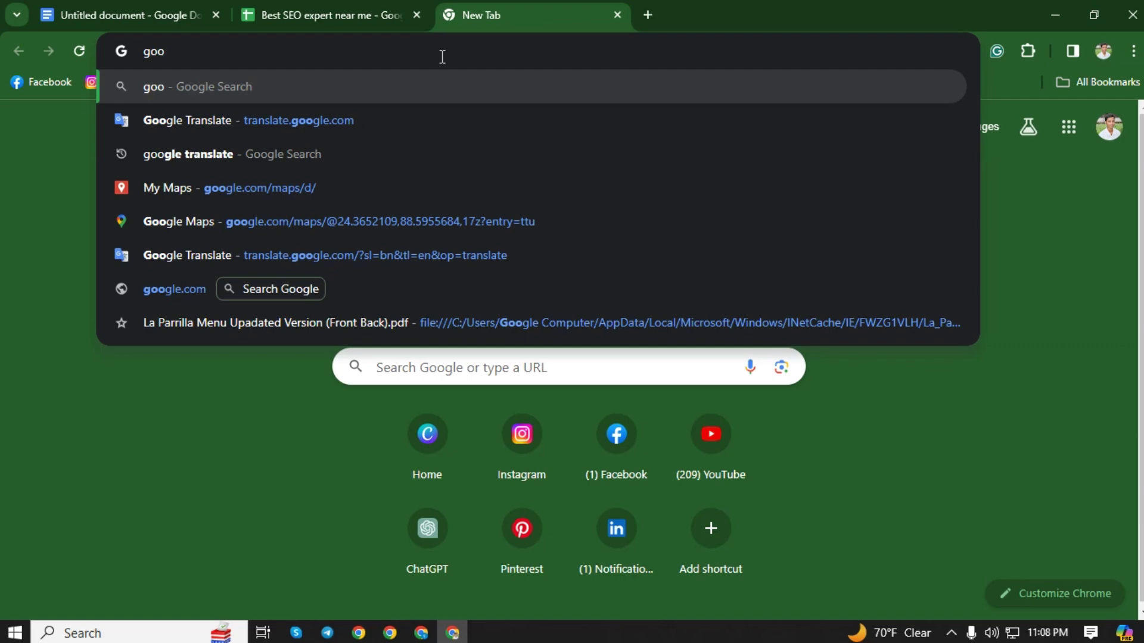
text(glr)
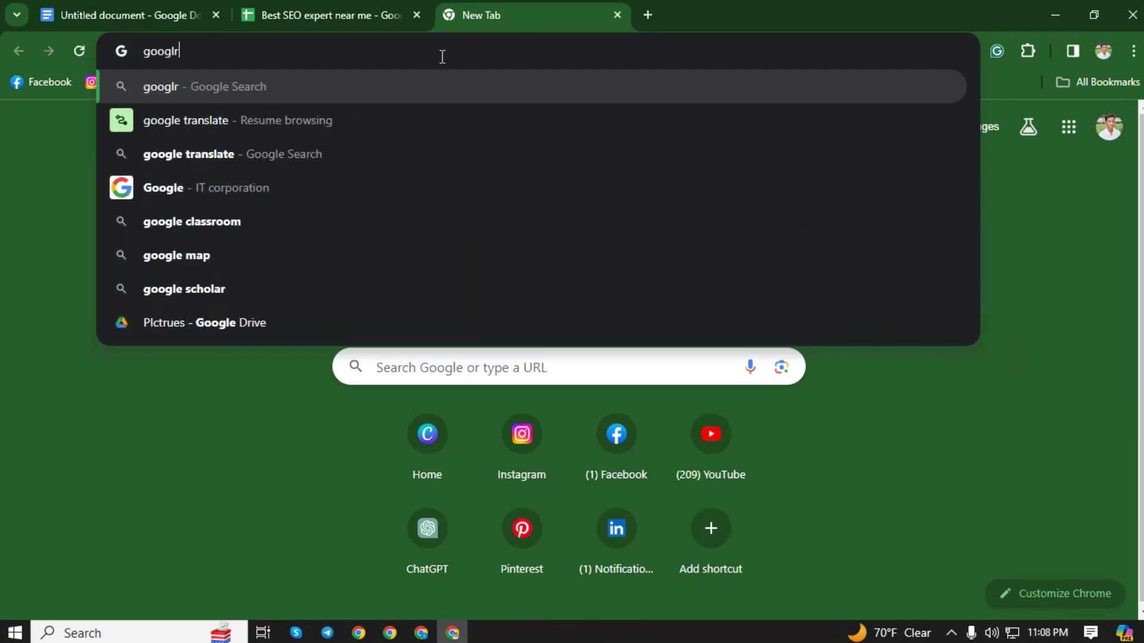
key(BackSpace)
text(e)
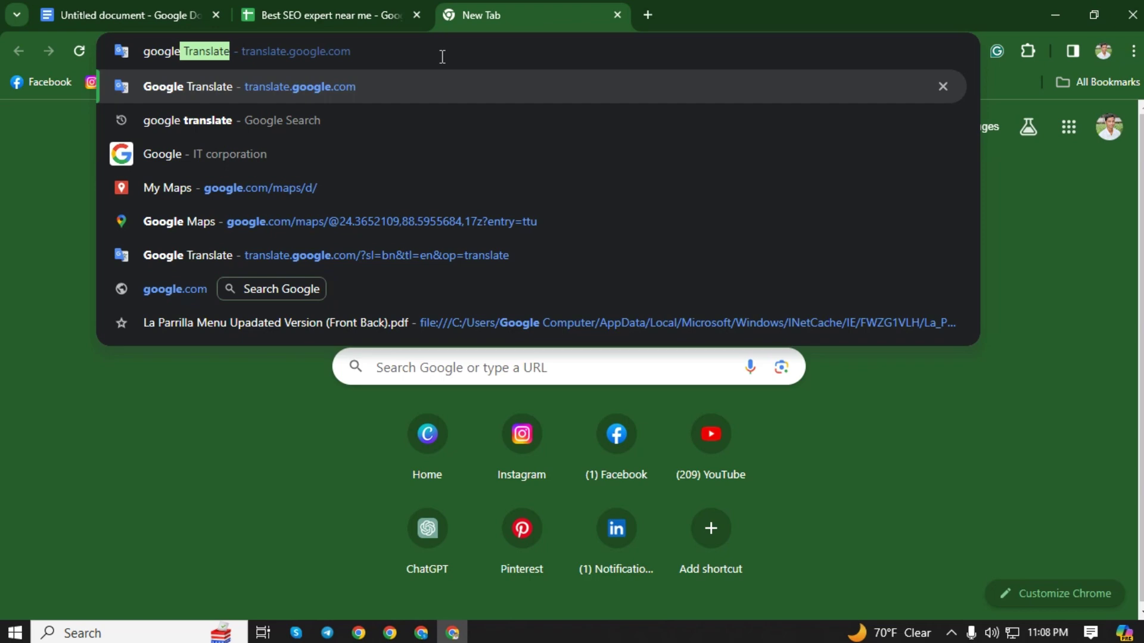
text(.co)
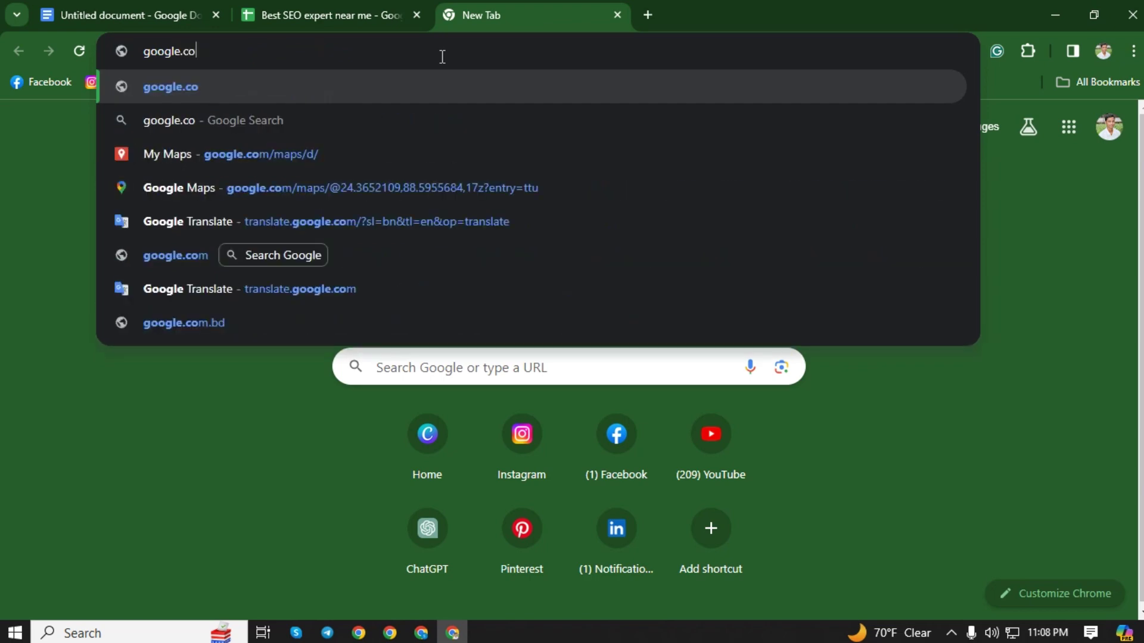
text(m)
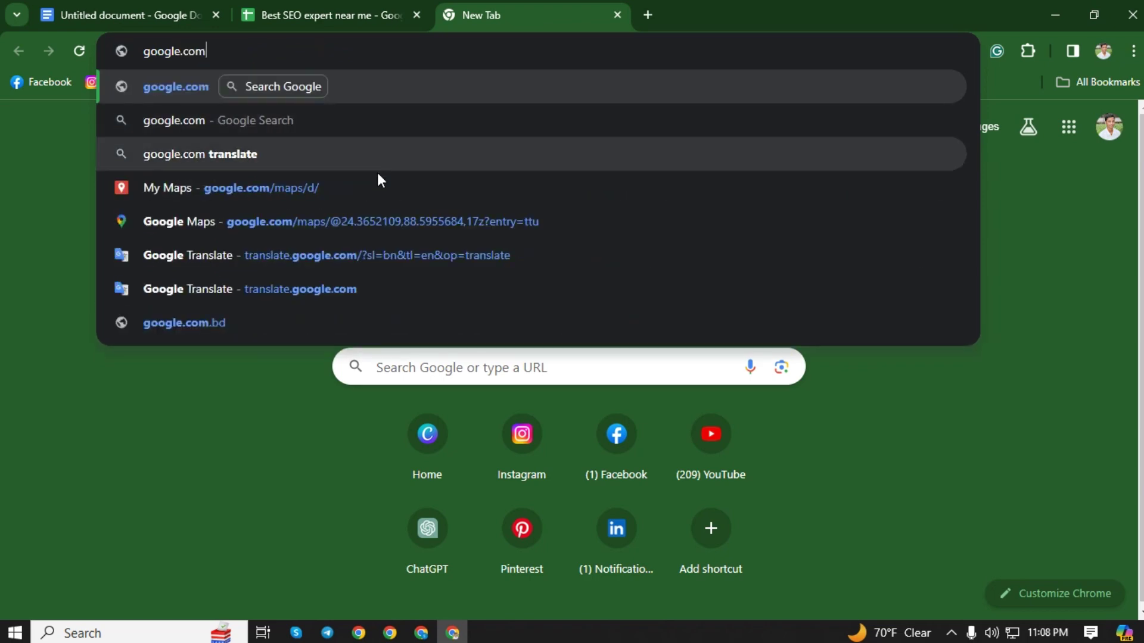
click(348, 189)
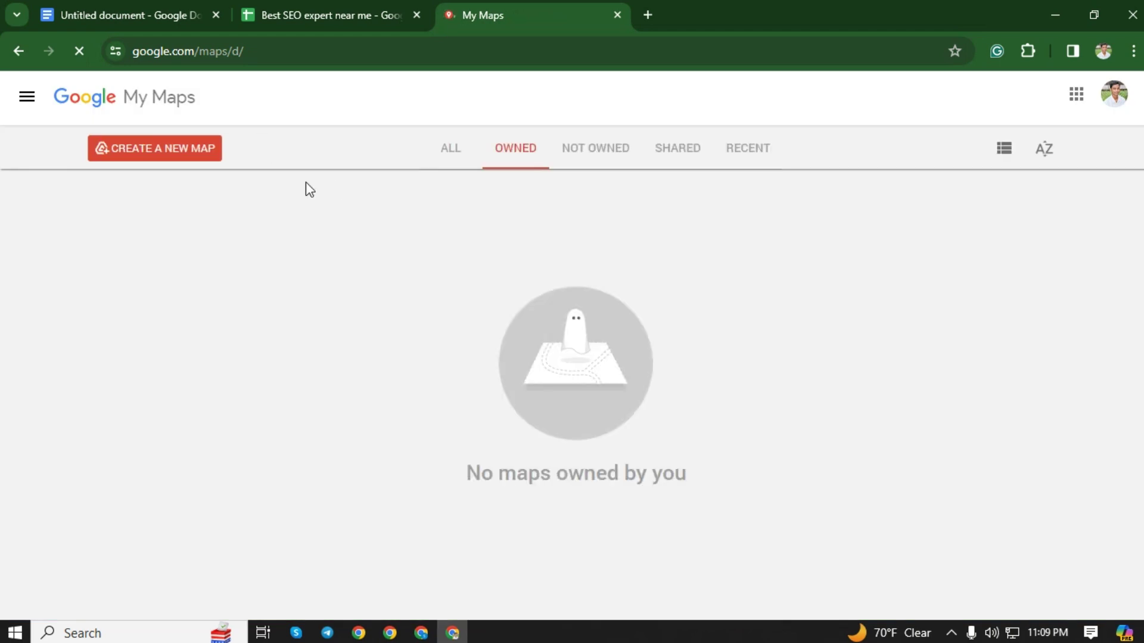
Step: Choose CREATE A NEW MAP and confirm CREATE in the Drive notice dialog
click(266, 51)
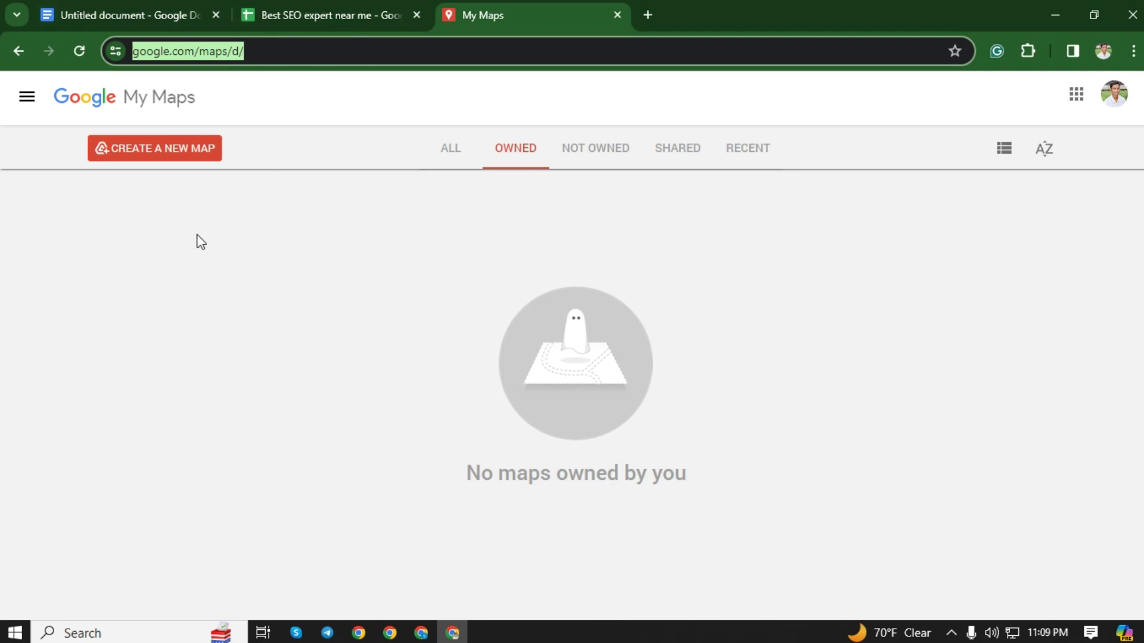
click(202, 265)
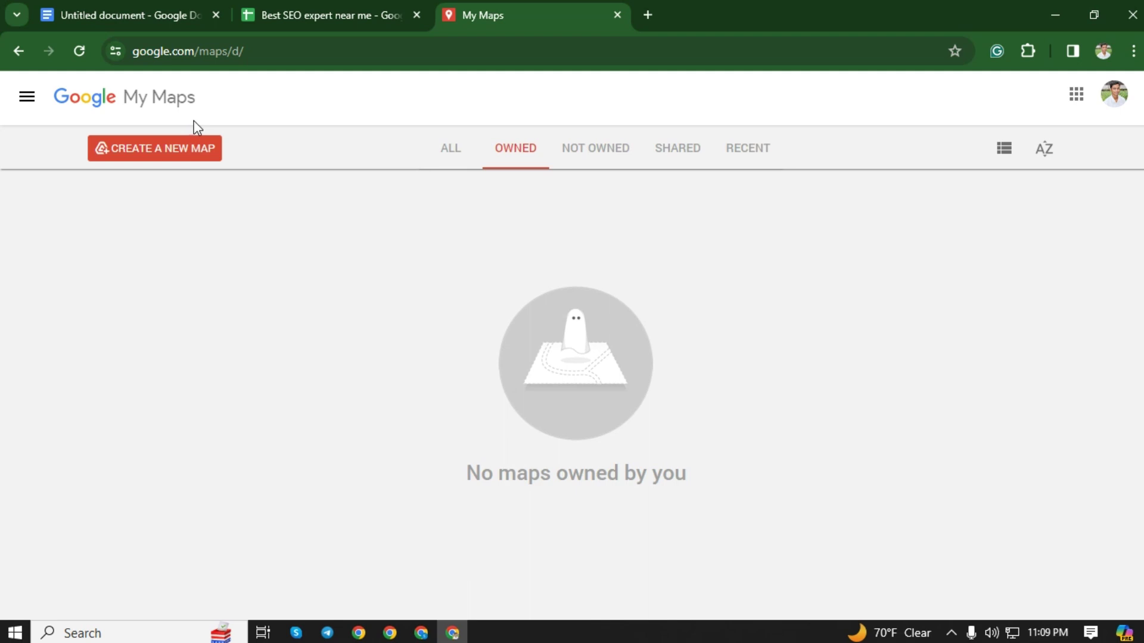
click(191, 150)
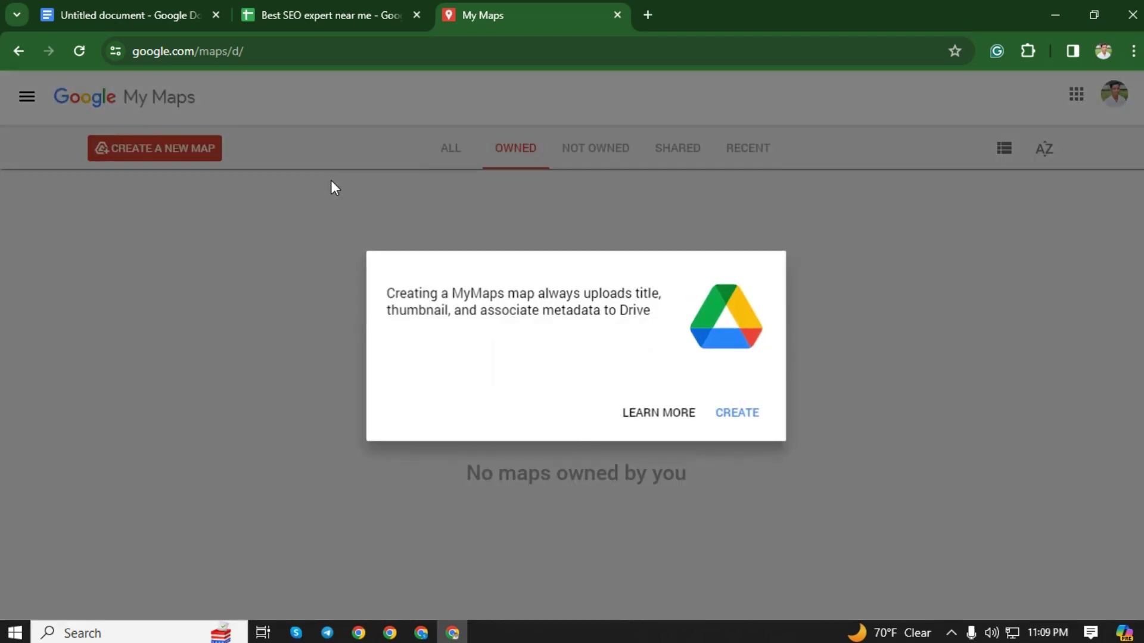
click(724, 415)
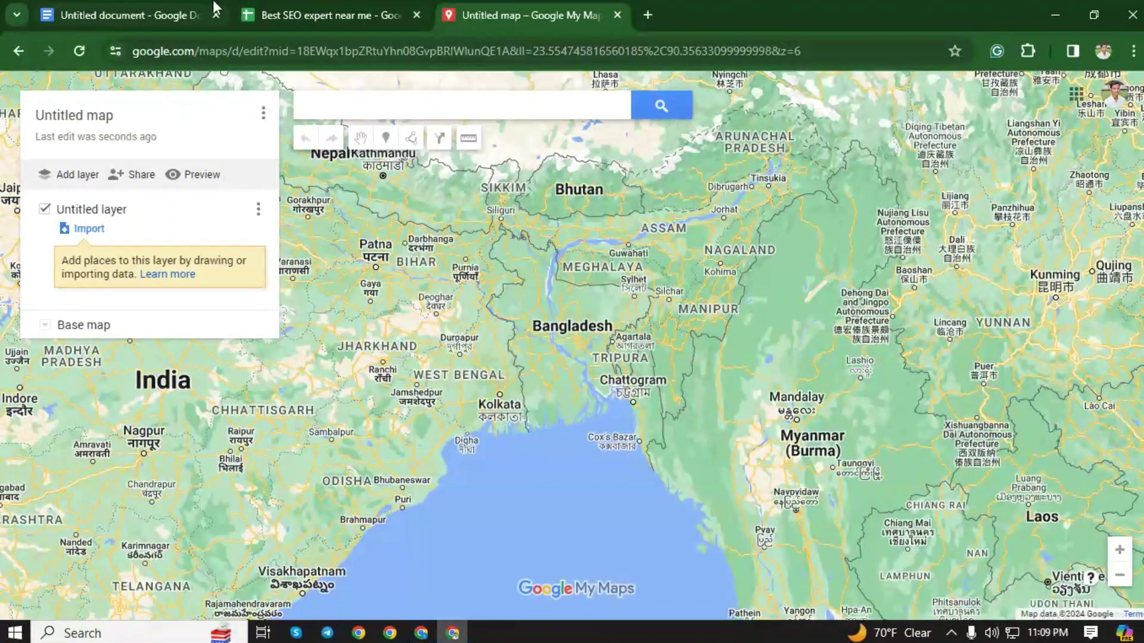
click(300, 10)
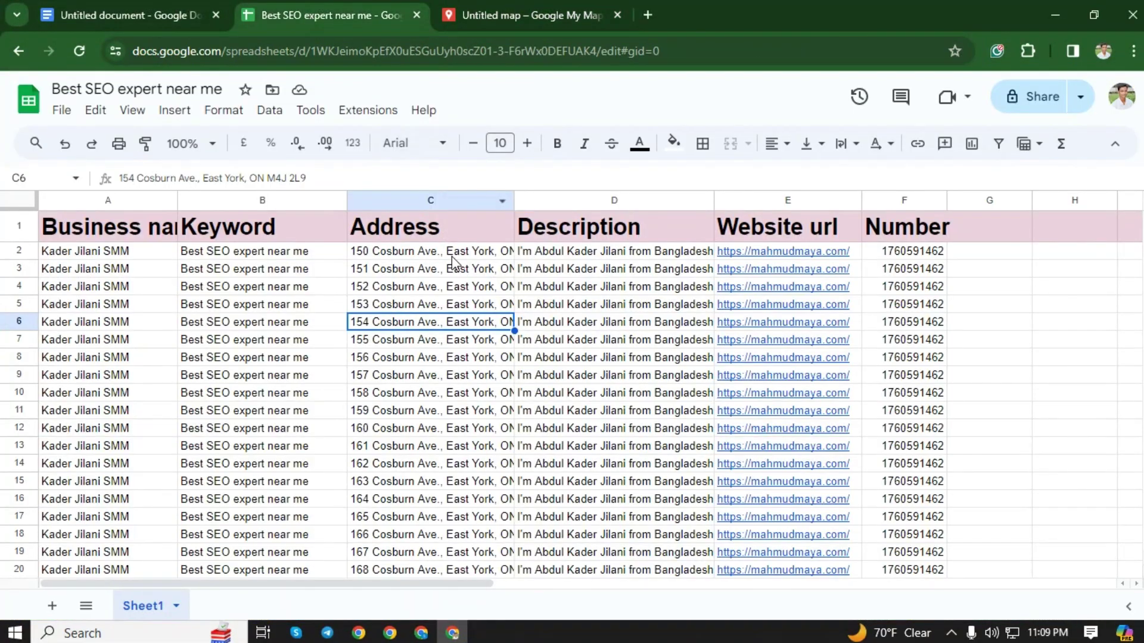
click(451, 256)
double_click(450, 256)
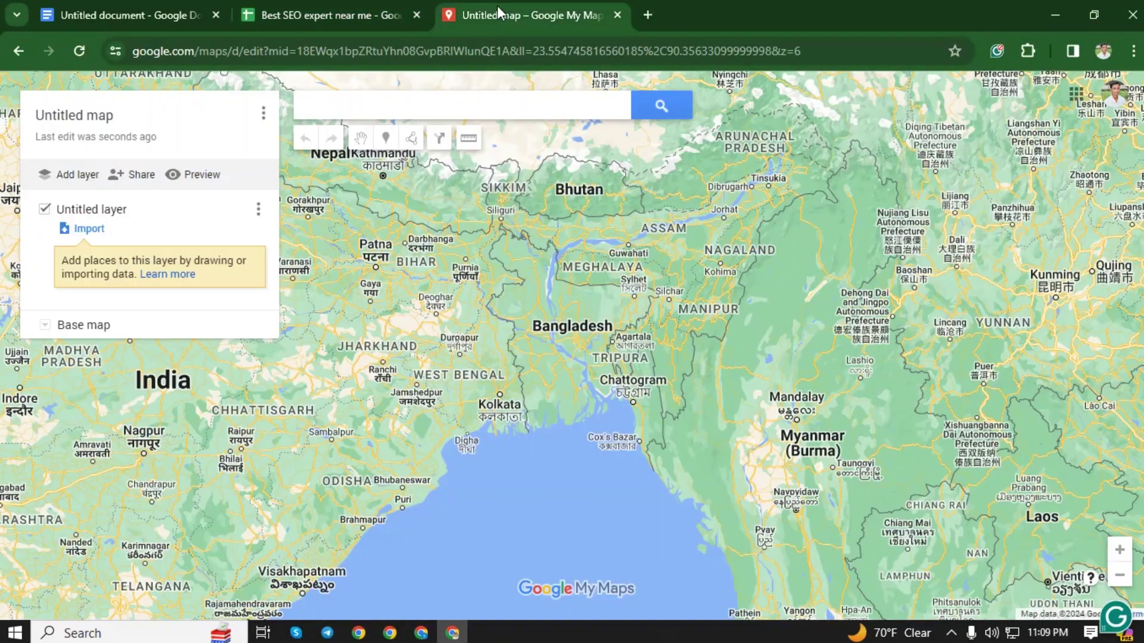
click(530, 15)
click(411, 104)
text(158 Cookson Ave, East York, ON M4J 2L9)
key(ctrl+z)
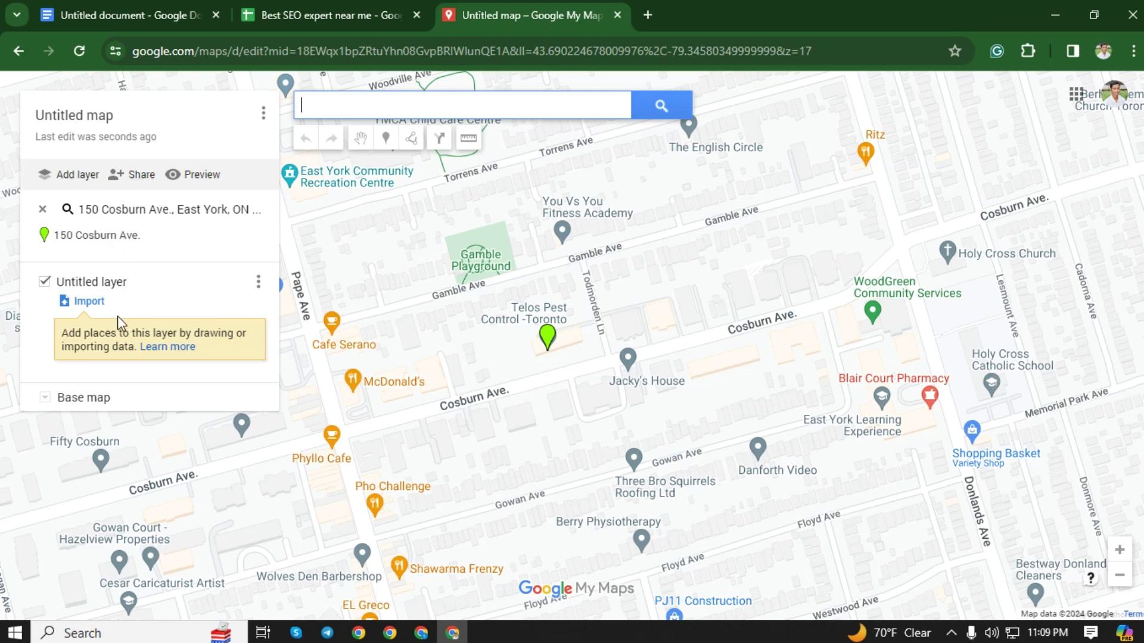
Step: Import the 'Best SEO expert near me' spreadsheet from Google Drive into the layer
click(89, 302)
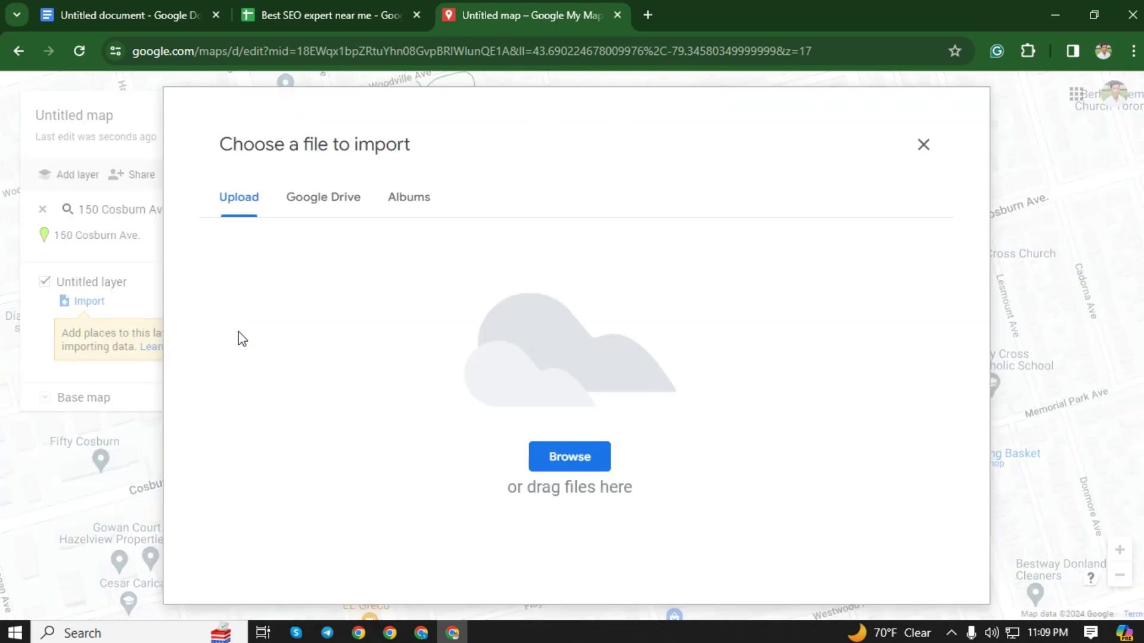
click(321, 207)
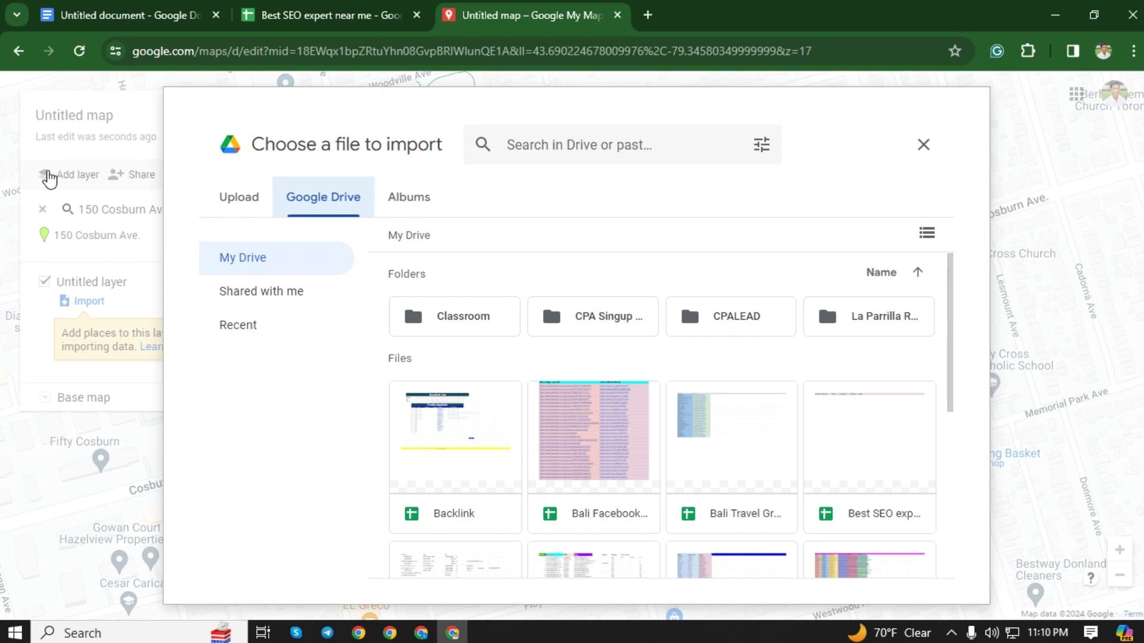
scroll(683, 408, down, 2)
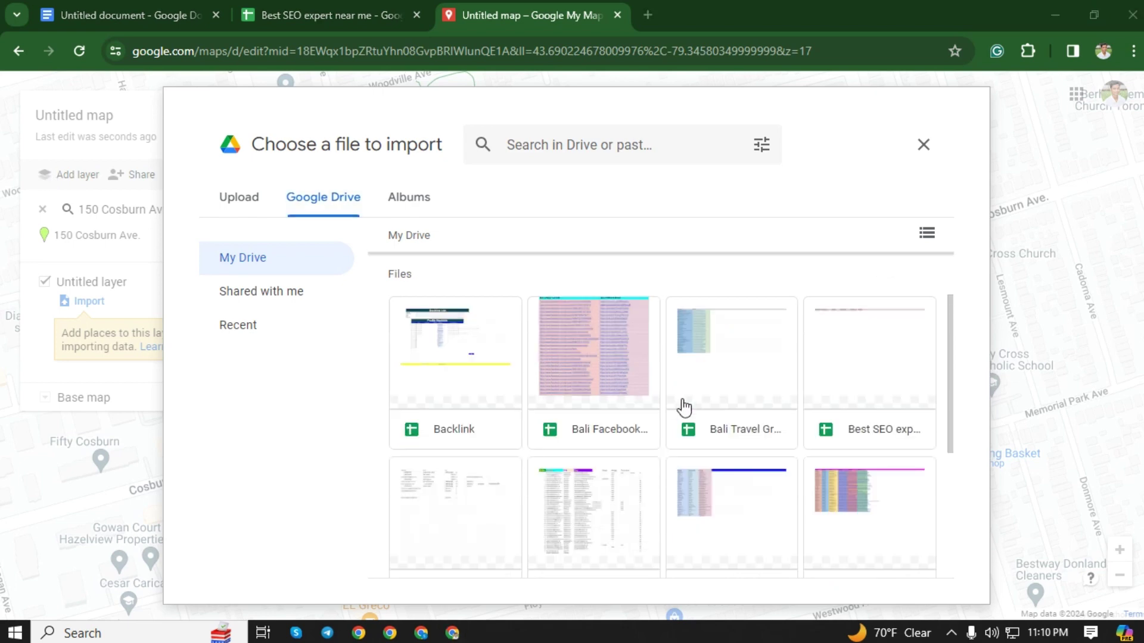
click(874, 378)
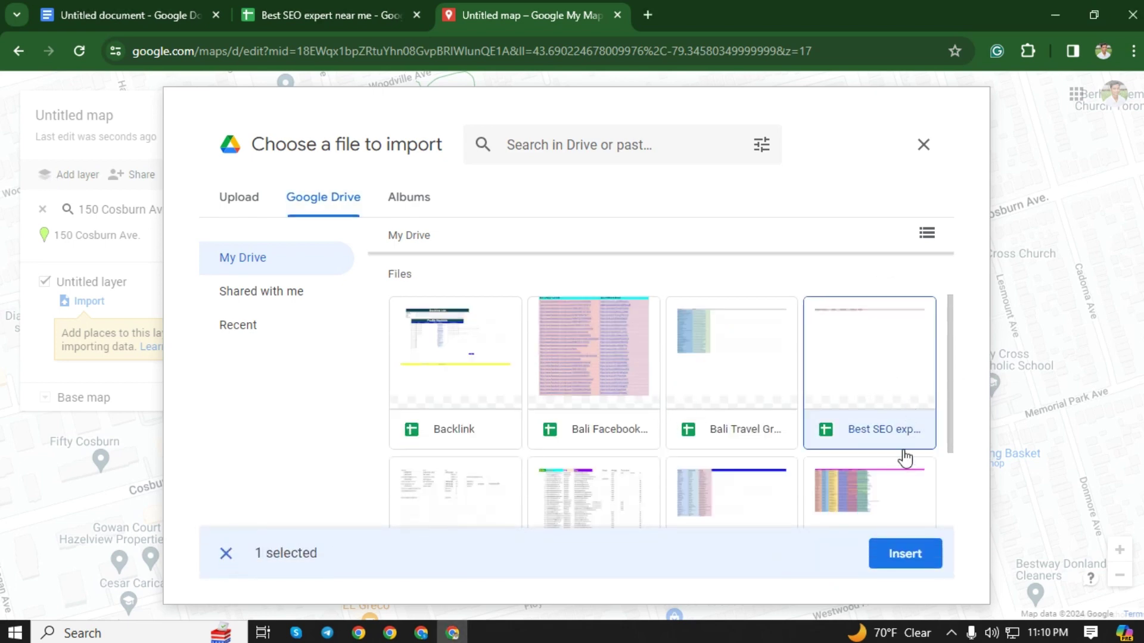
click(903, 552)
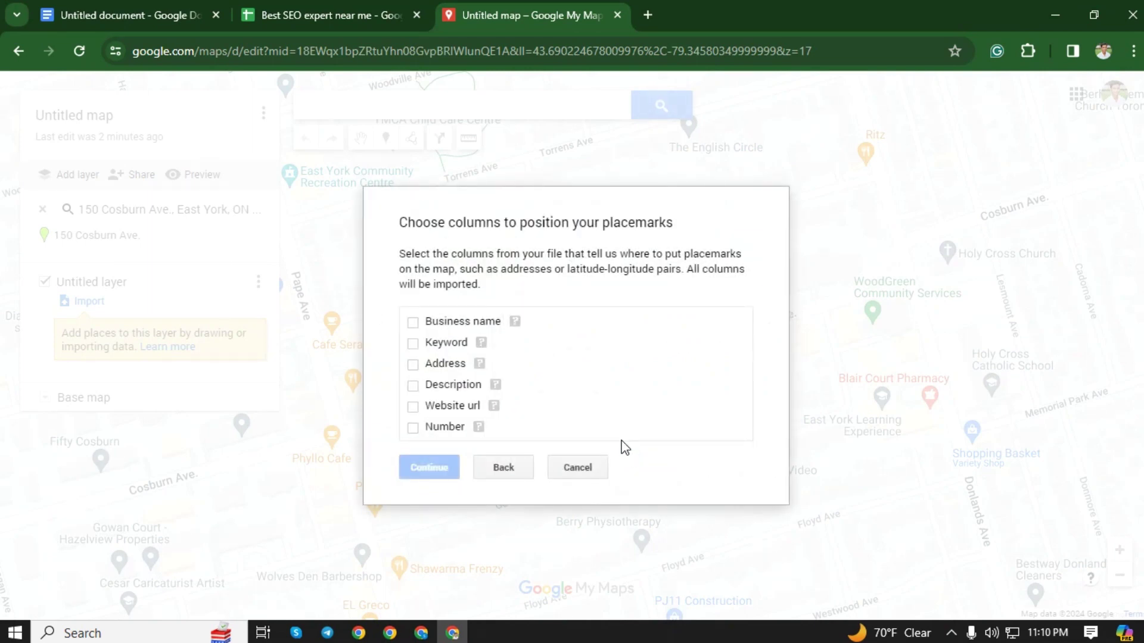
Step: Place the markers by the Address column and title them by Keyword
click(412, 365)
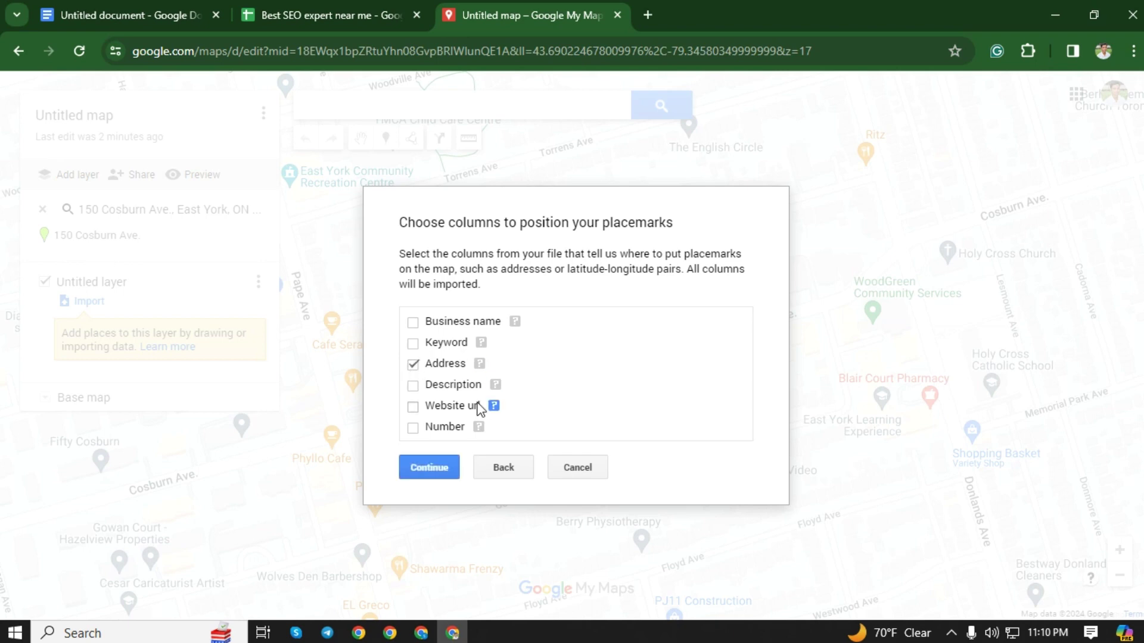
click(438, 474)
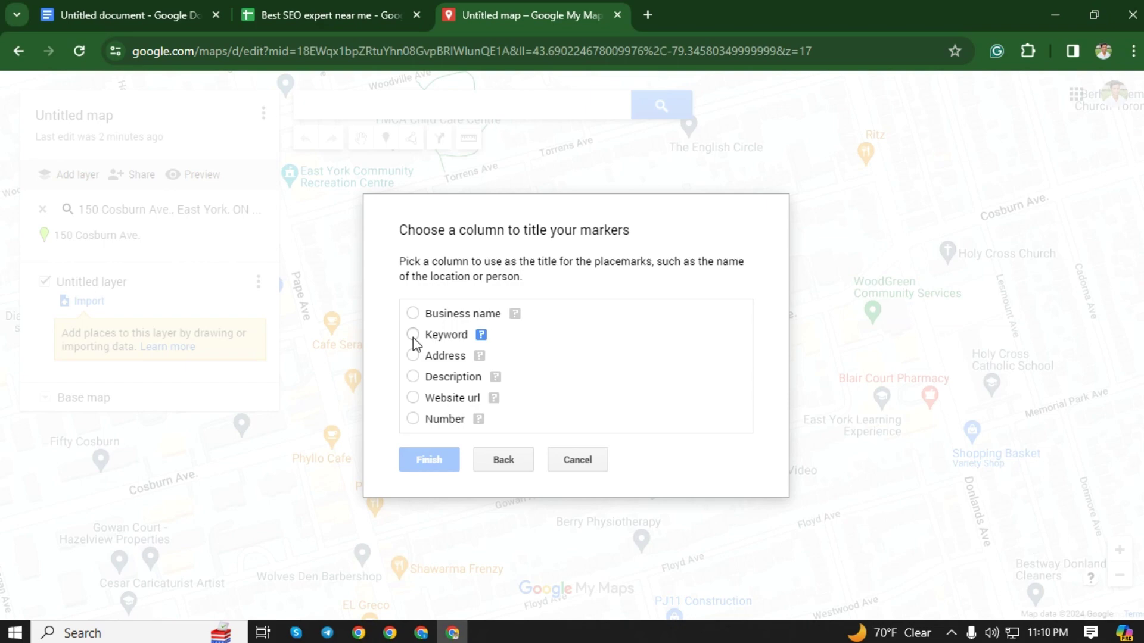
click(413, 334)
click(435, 462)
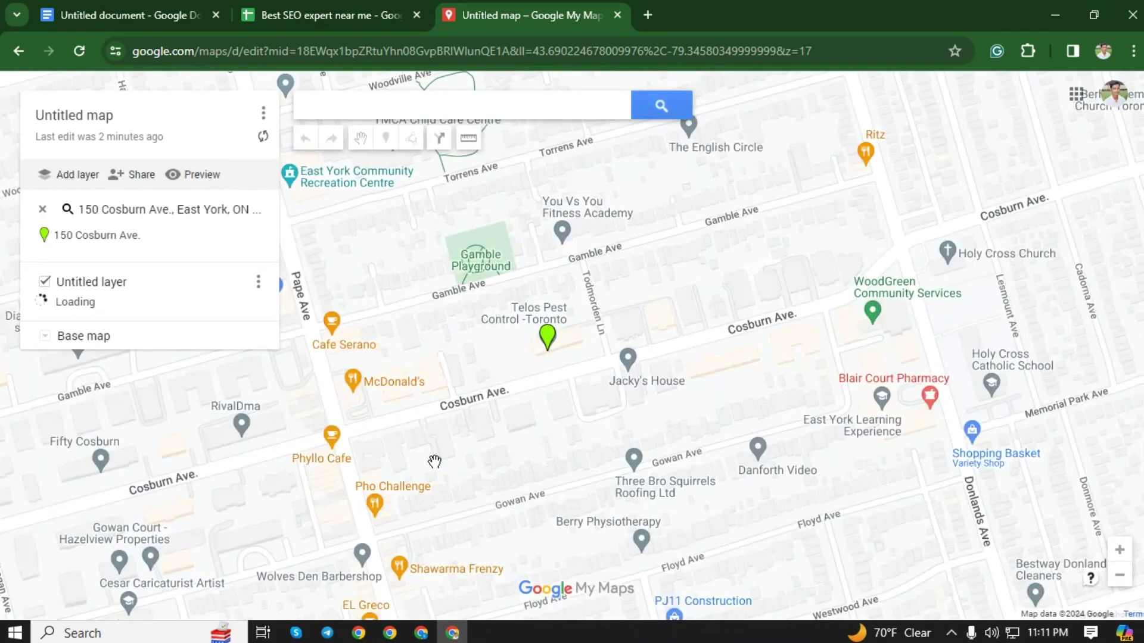
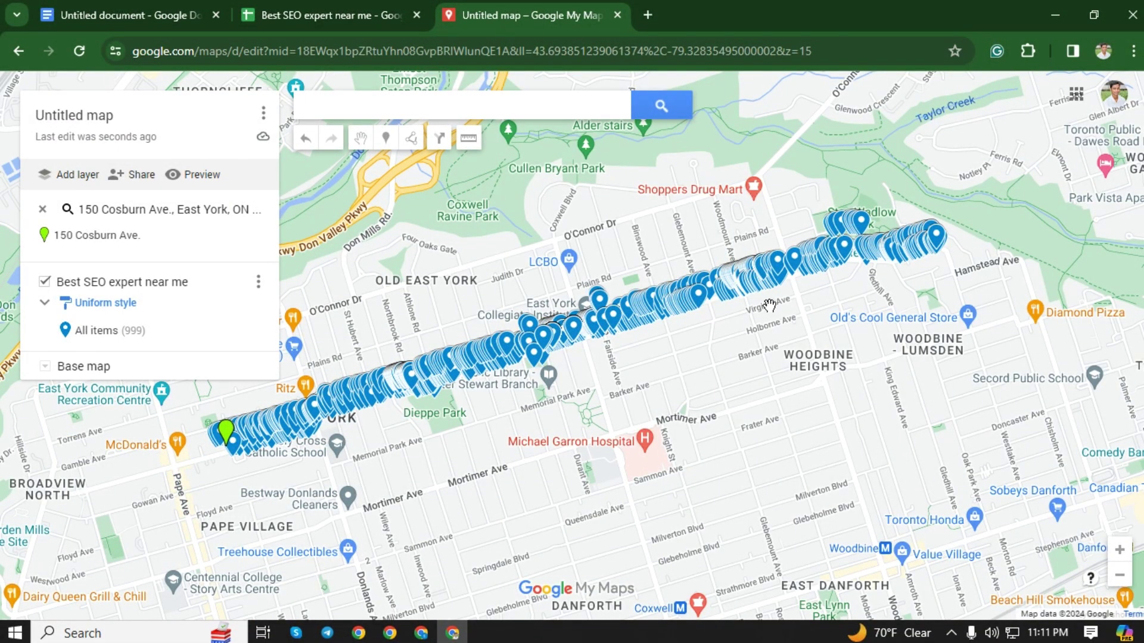
scroll(473, 416, down, 3)
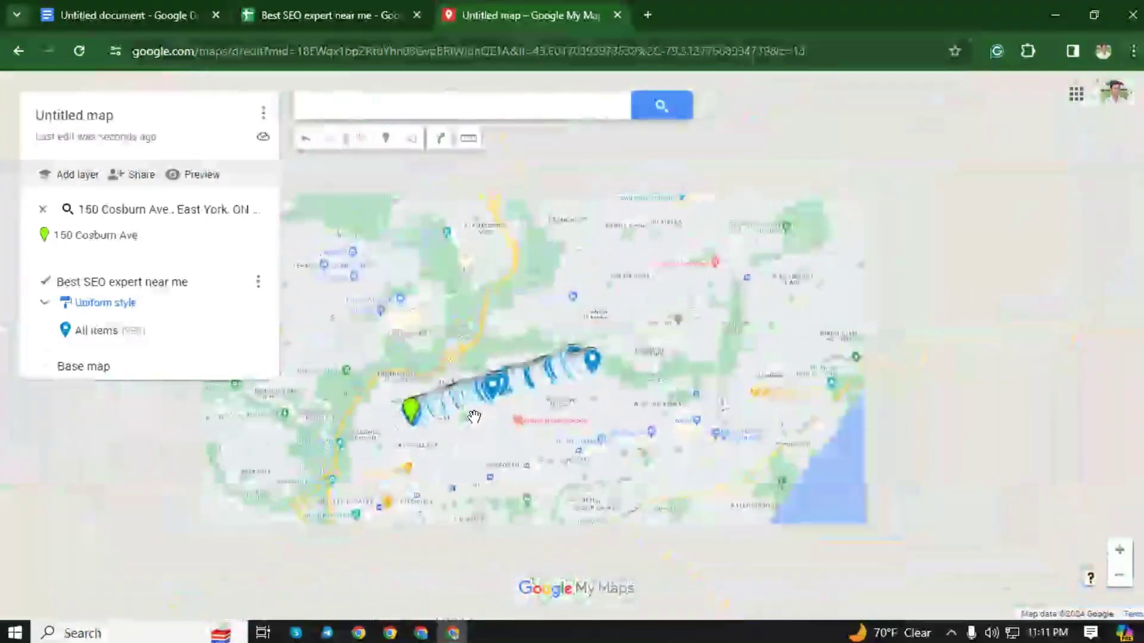
click(385, 139)
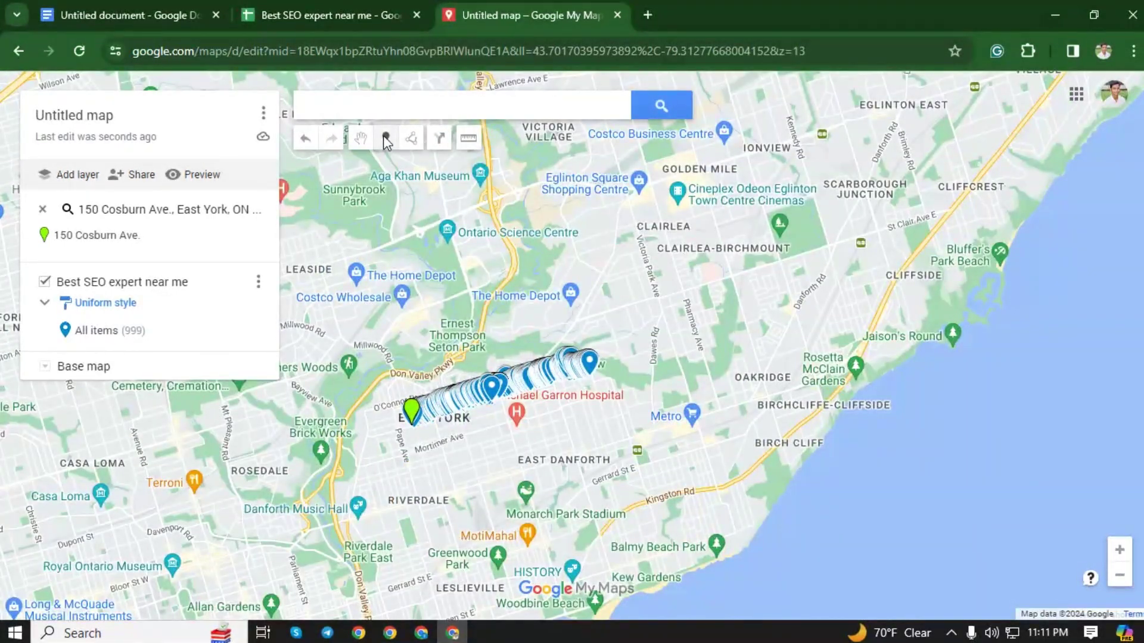
click(411, 410)
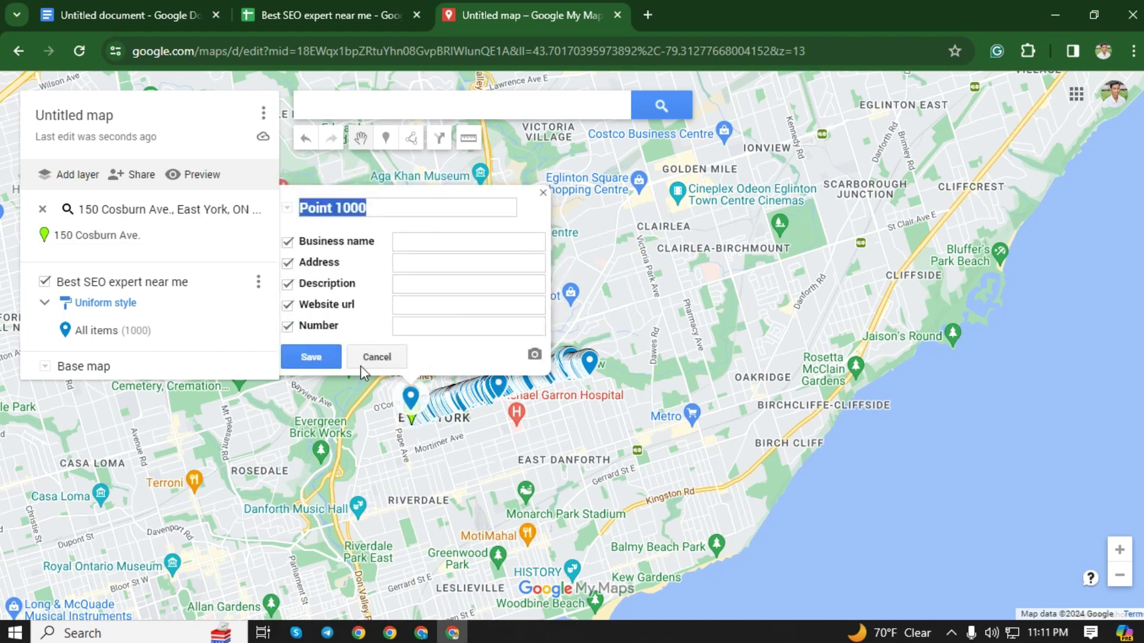
click(541, 193)
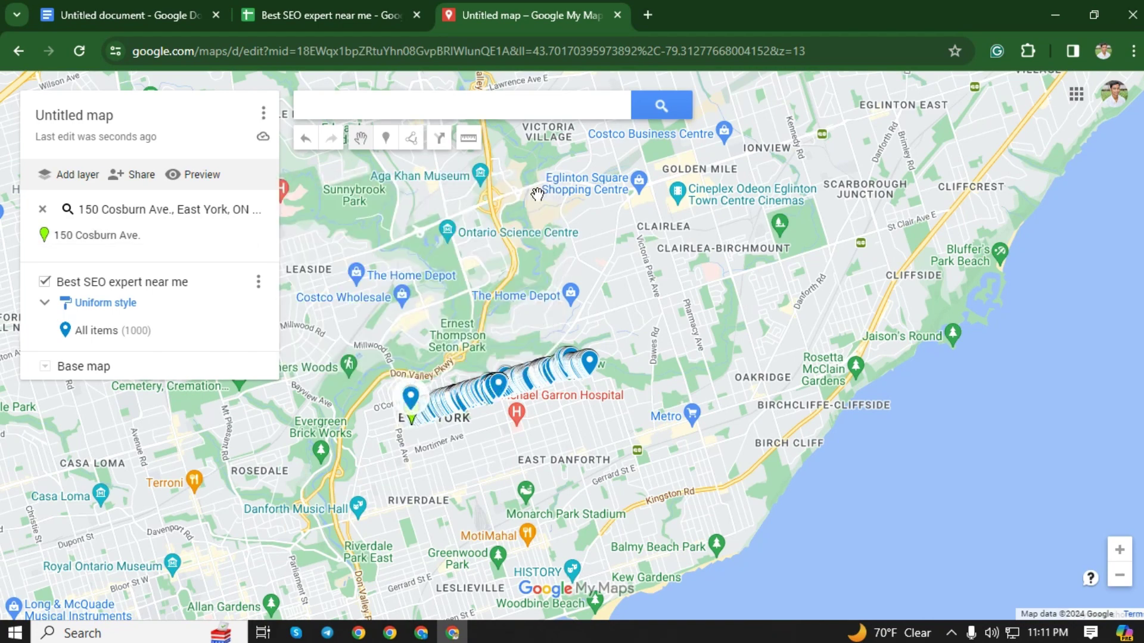
click(415, 410)
click(535, 350)
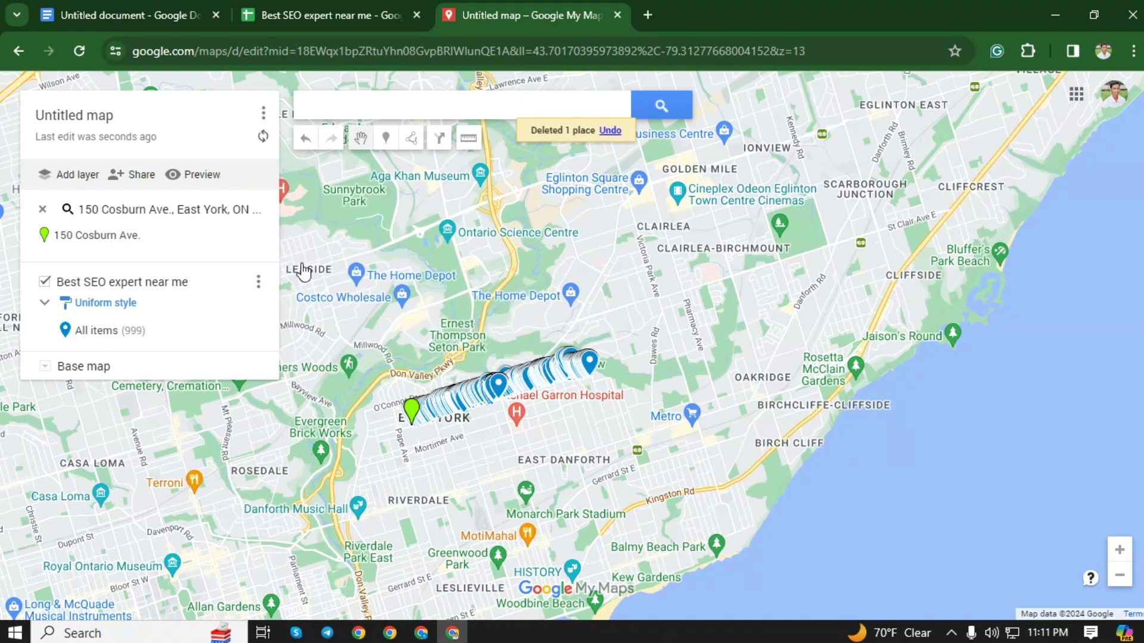
Step: Measure 200 km west from the green Toronto pin to a point near Strathroy
scroll(900, 405, down, 1)
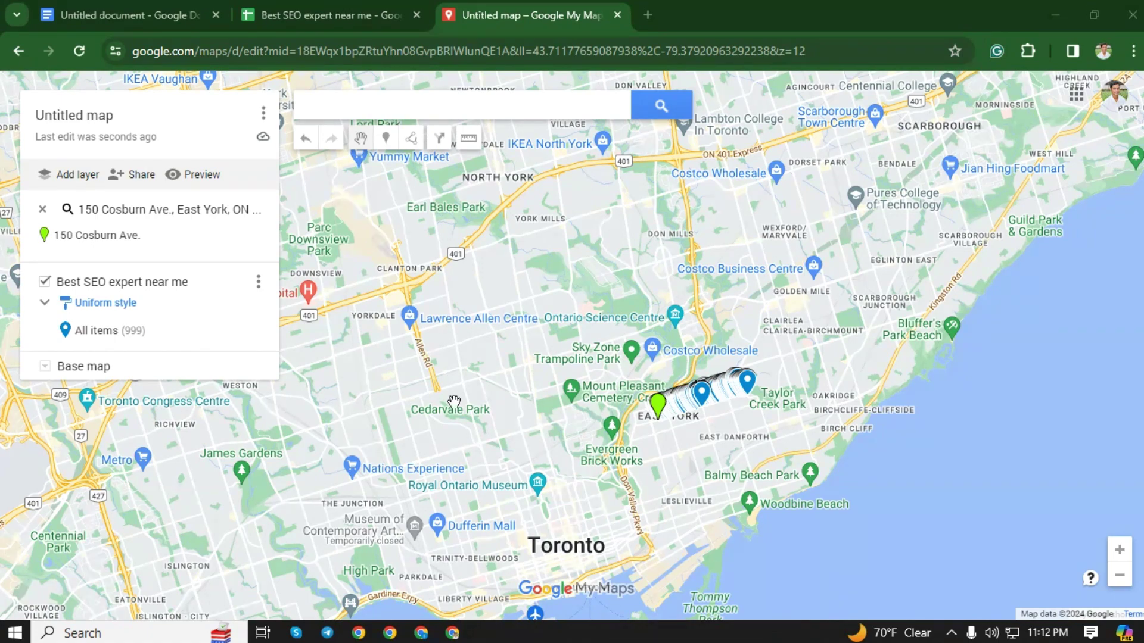
click(469, 138)
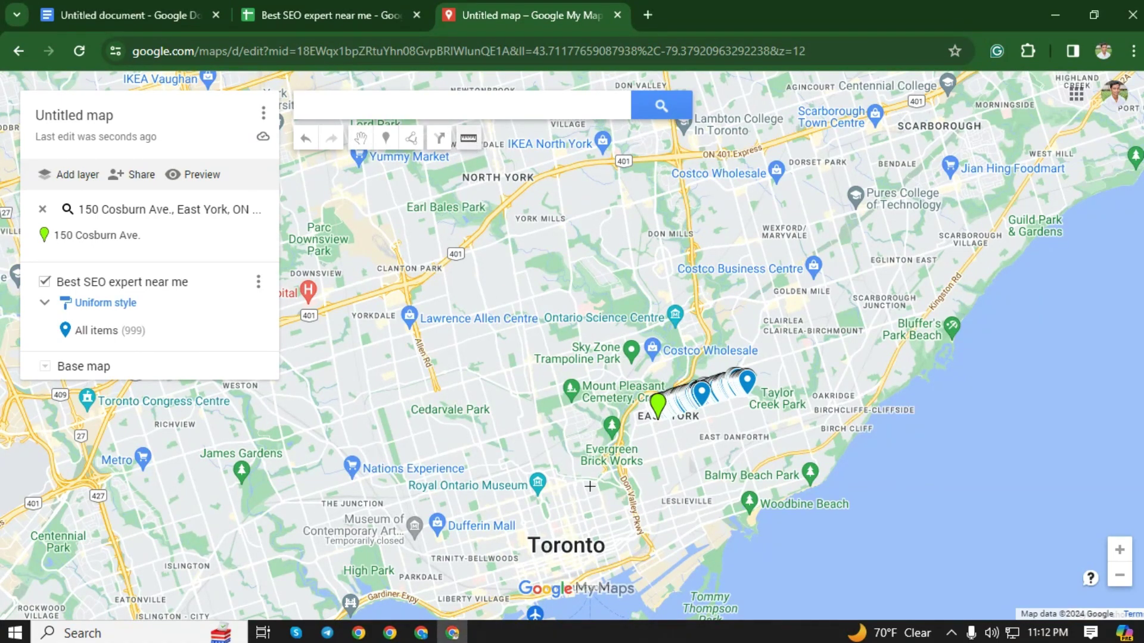
click(658, 411)
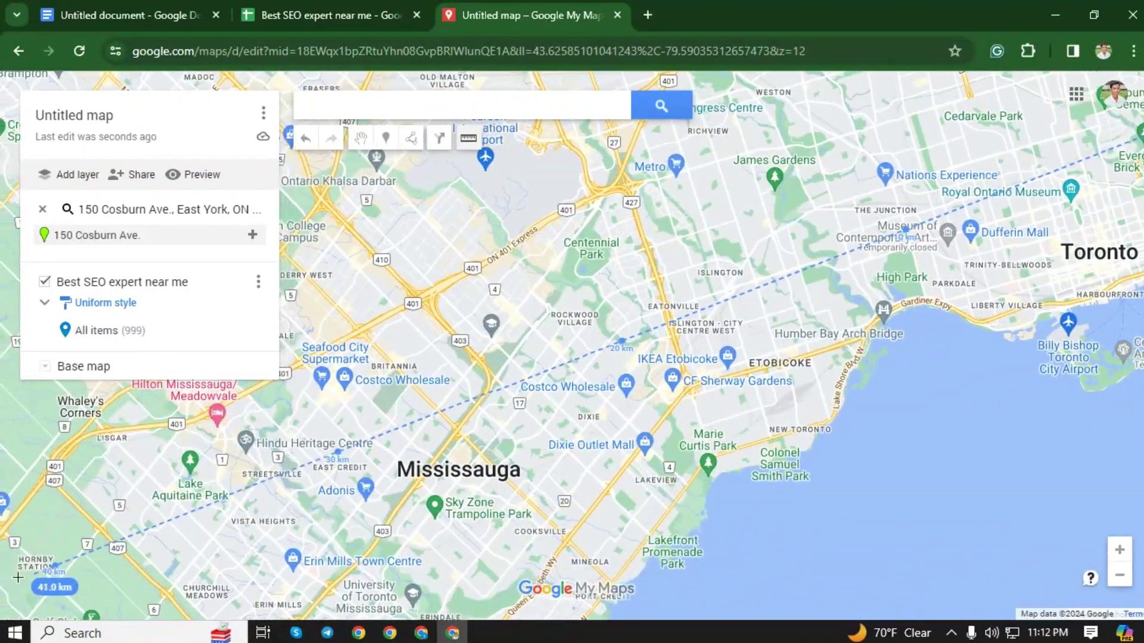
scroll(13, 580, down, 3)
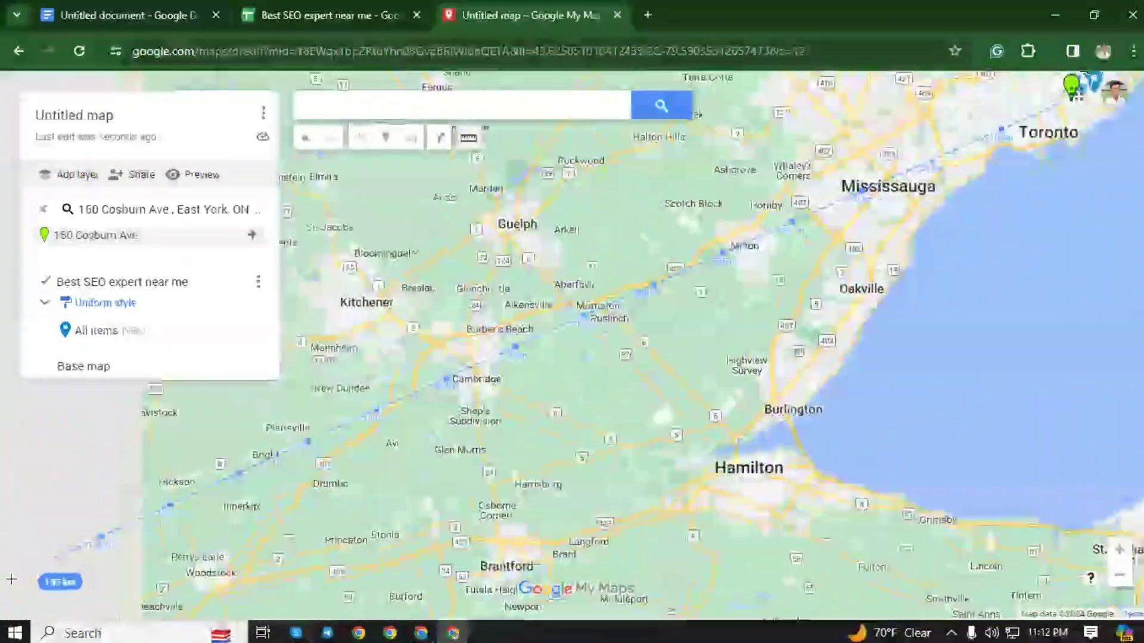
scroll(10, 579, down, 1)
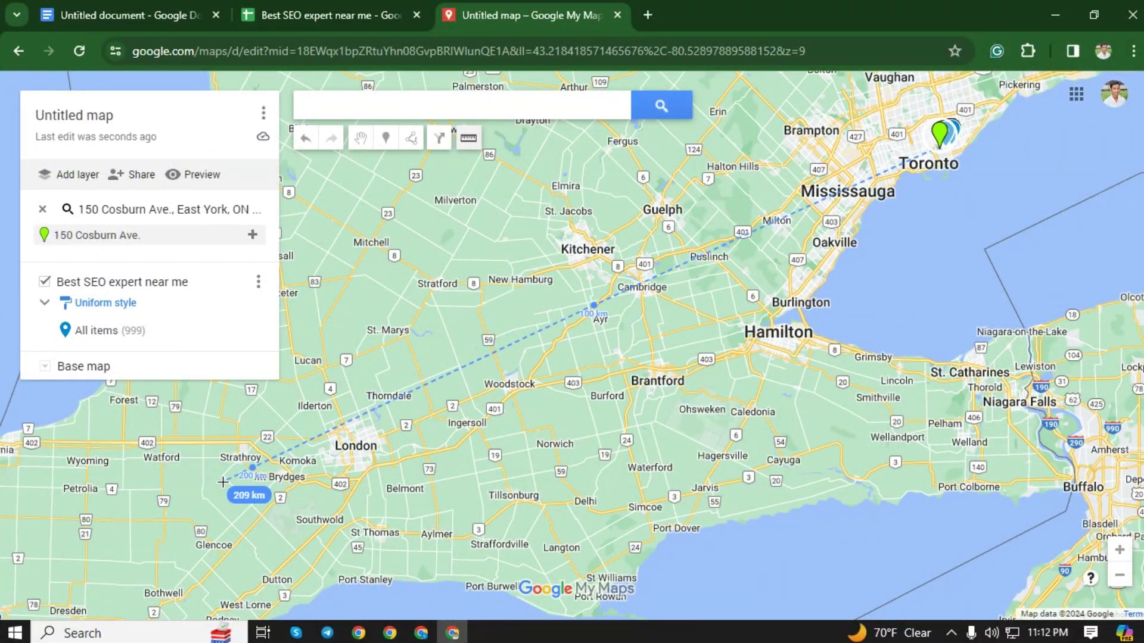
double_click(251, 469)
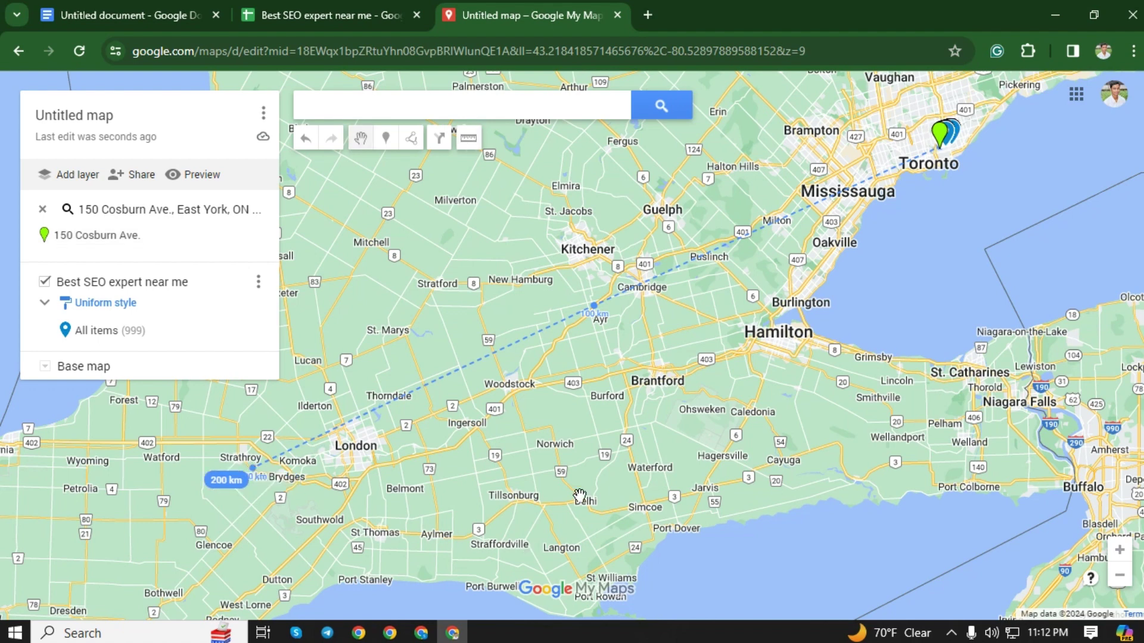
Step: Drag one business pin onto the 200 km point near Strathroy
mouse_move(959, 139)
mouse_down()
mouse_move(832, 211)
mouse_move(301, 426)
mouse_move(250, 475)
mouse_up()
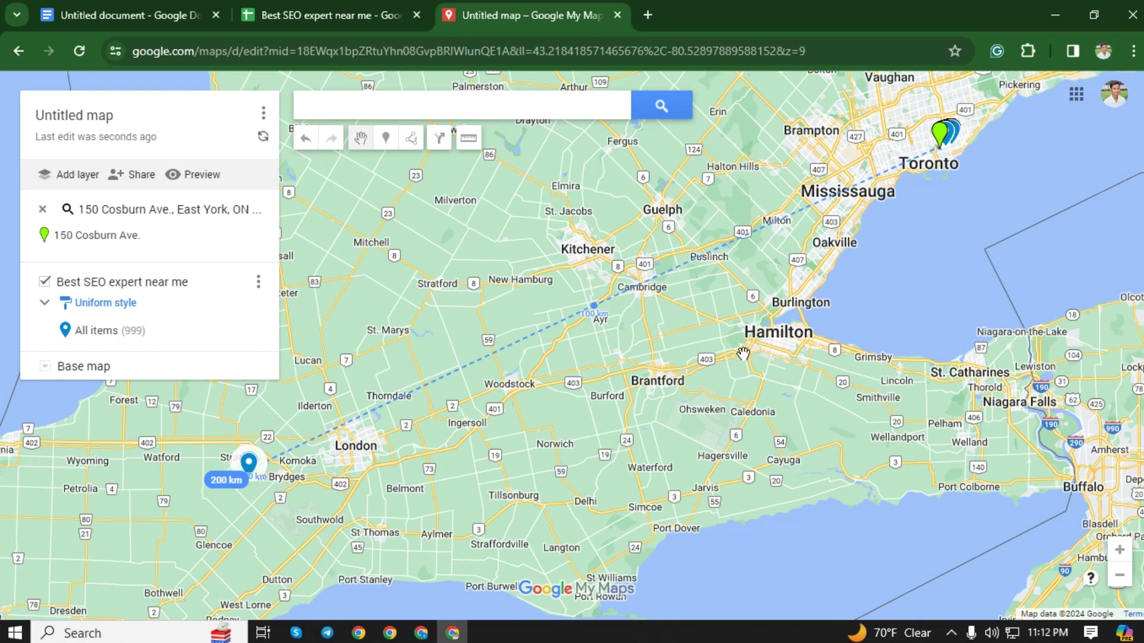
drag(754, 186, 751, 327)
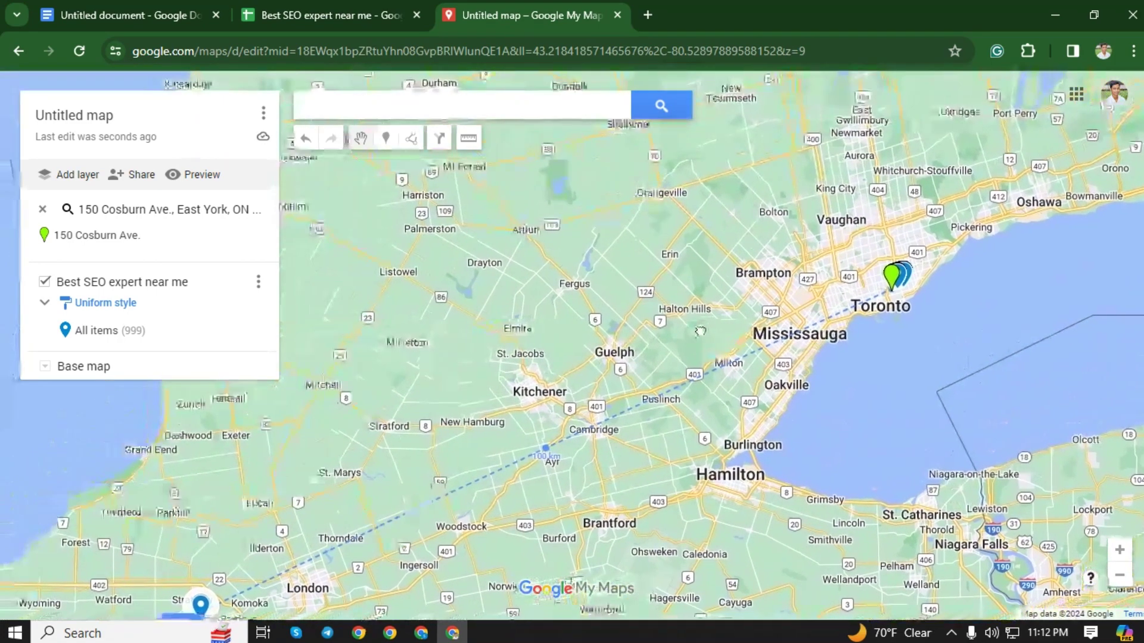
scroll(817, 393, down, 2)
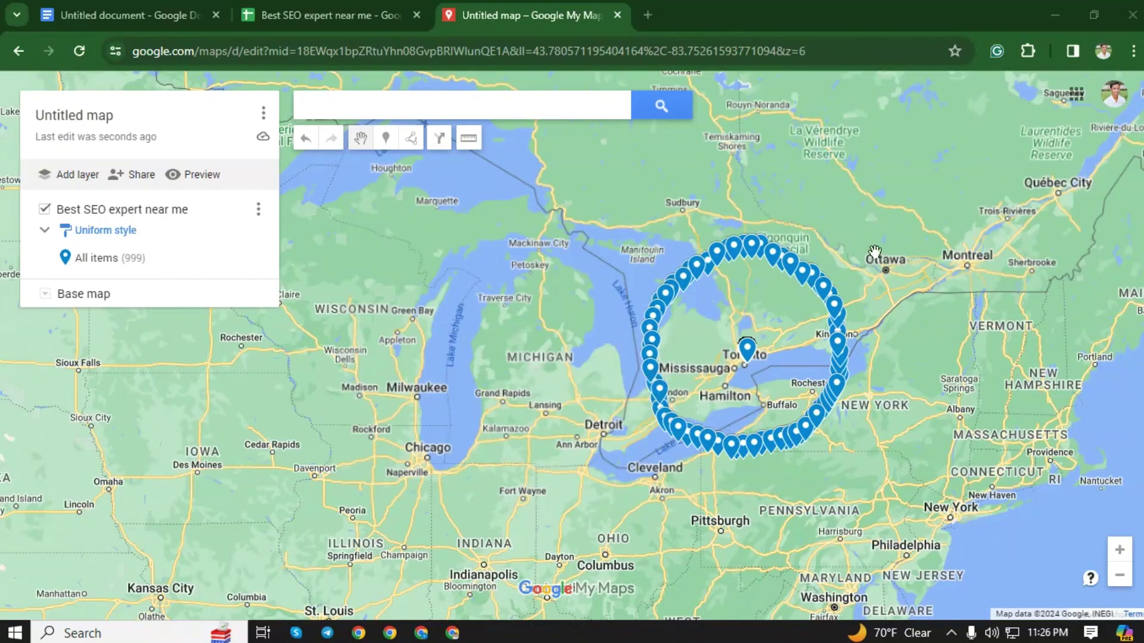
Step: Move Toronto-stack pins northeast inside the ring, up to Huntsville, and west of Guelph
scroll(783, 319, up, 1)
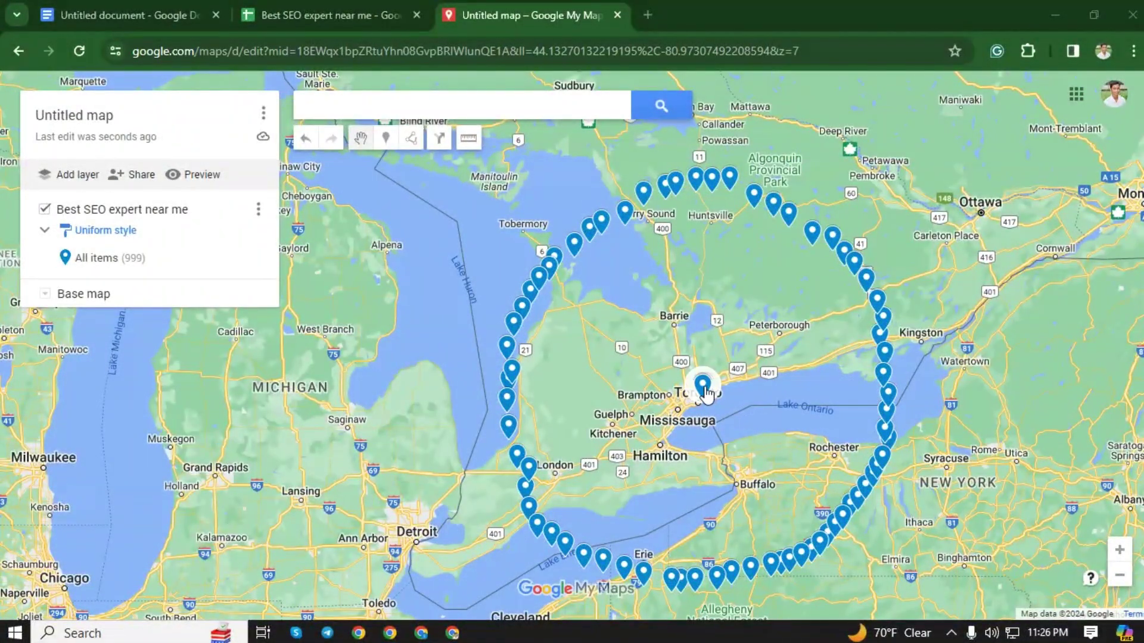
click(704, 387)
click(742, 379)
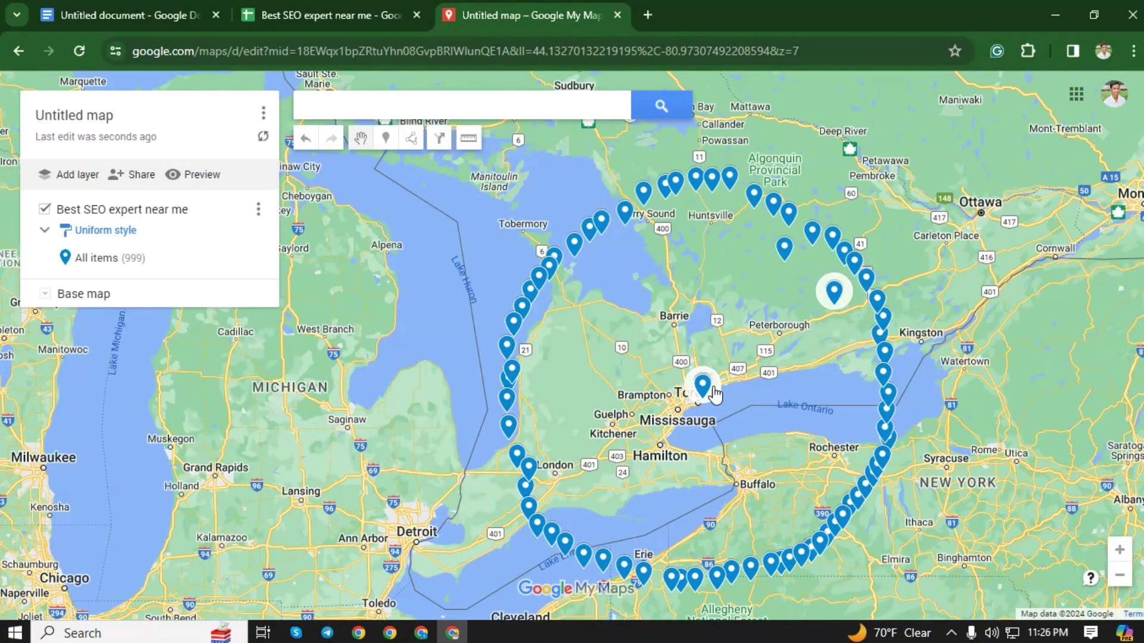
drag(728, 325, 728, 353)
drag(711, 393, 704, 235)
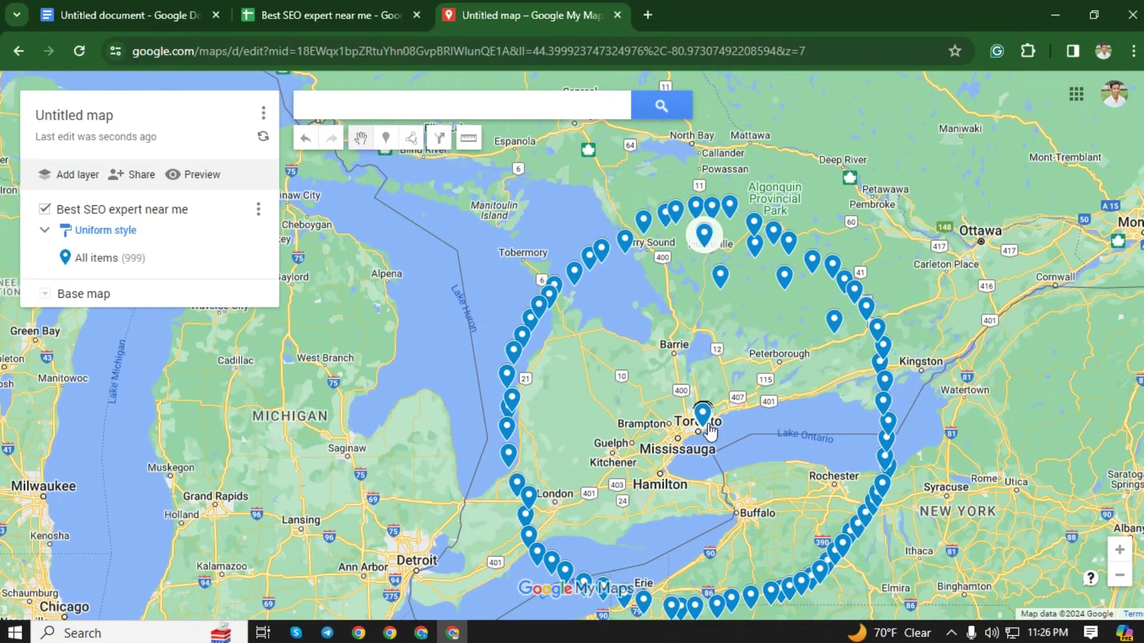
click(703, 411)
drag(704, 411, 789, 539)
Step: Move more Toronto pins near Buffalo and into the ring's northeast and north
mouse_move(703, 414)
mouse_down()
mouse_move(650, 473)
mouse_move(584, 476)
mouse_move(607, 388)
mouse_move(588, 421)
mouse_move(573, 420)
mouse_up()
click(703, 414)
click(703, 414)
mouse_move(703, 414)
mouse_down()
mouse_move(784, 349)
mouse_move(840, 343)
mouse_up()
mouse_move(701, 413)
mouse_down()
mouse_move(787, 342)
mouse_move(820, 296)
mouse_move(901, 244)
mouse_up()
click(785, 349)
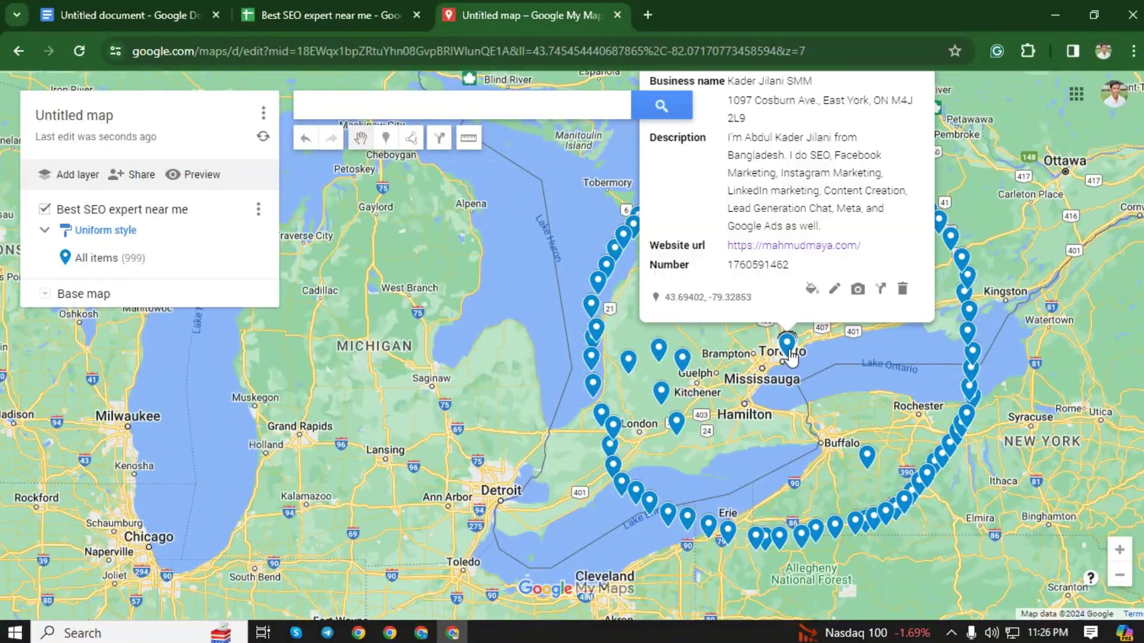
drag(787, 345, 840, 222)
drag(786, 346, 812, 219)
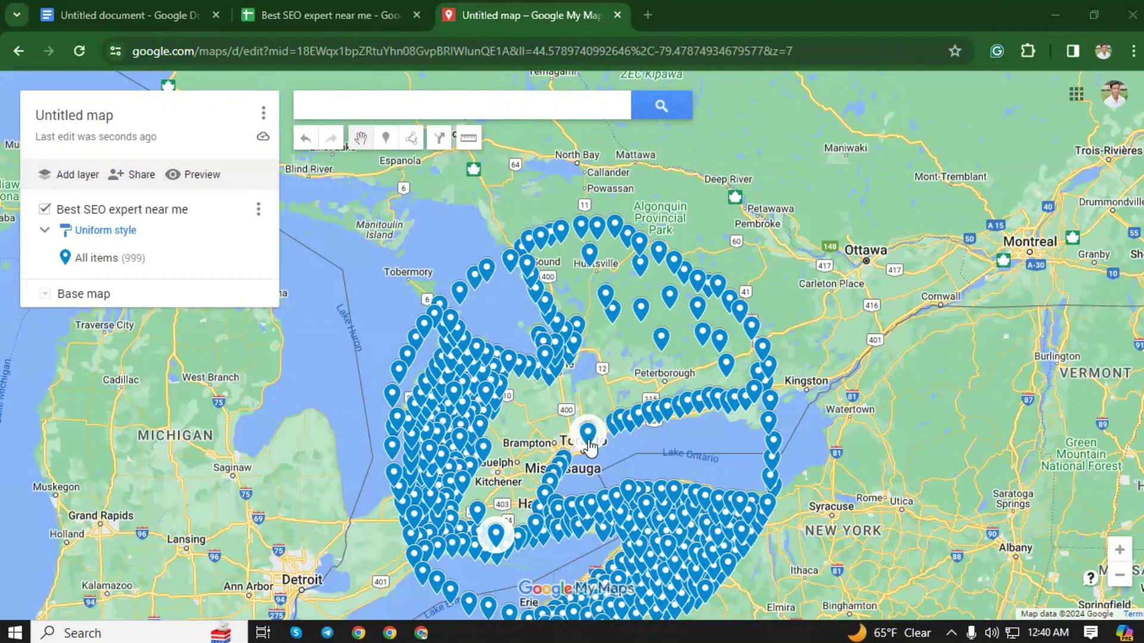
Step: Drag six pins from the Toronto stack north to spots near Huntsville
mouse_move(590, 447)
mouse_down()
mouse_move(618, 341)
mouse_move(576, 249)
mouse_up()
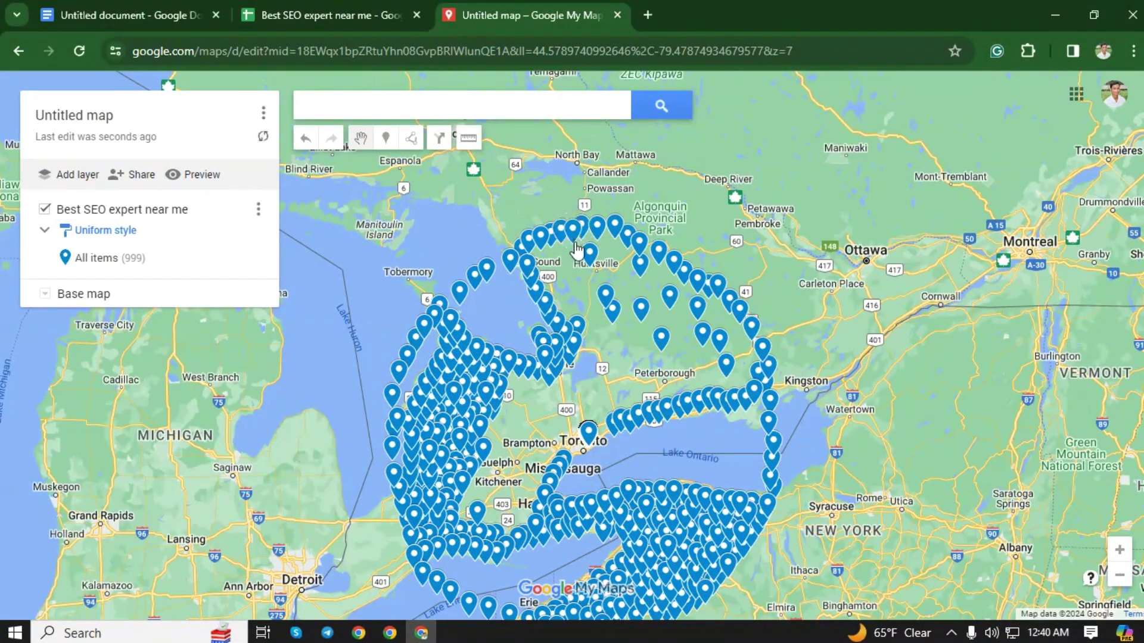
mouse_move(591, 438)
mouse_down()
mouse_move(553, 269)
mouse_move(539, 266)
mouse_up()
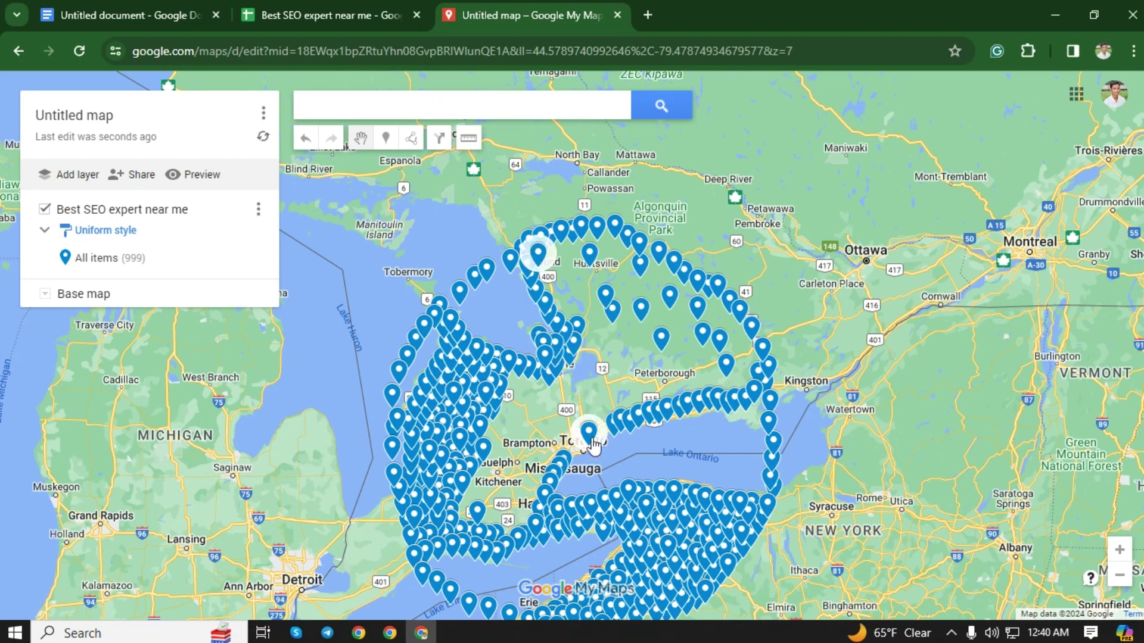
mouse_move(593, 444)
mouse_down()
mouse_move(576, 328)
mouse_move(549, 265)
mouse_up()
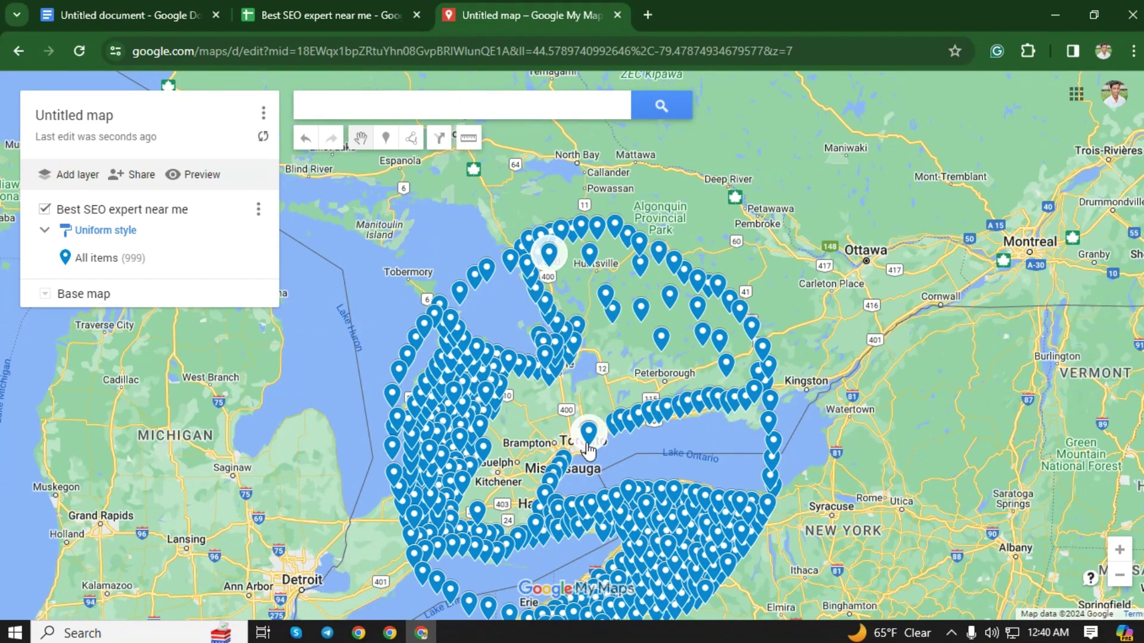
click(588, 444)
drag(588, 441, 556, 263)
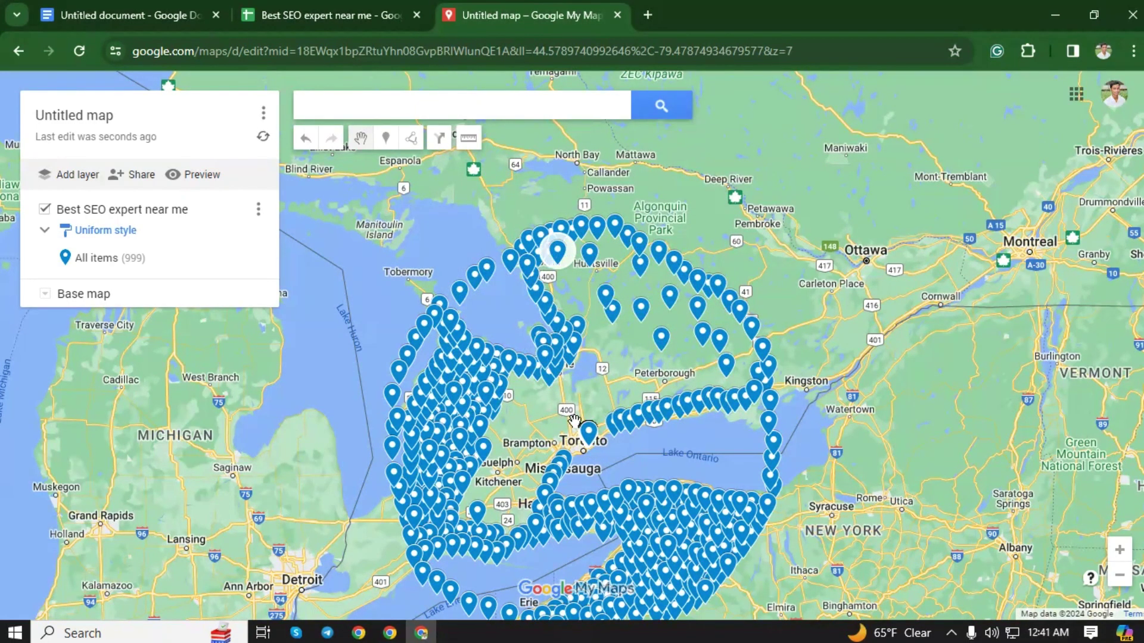
click(588, 440)
drag(588, 441, 571, 264)
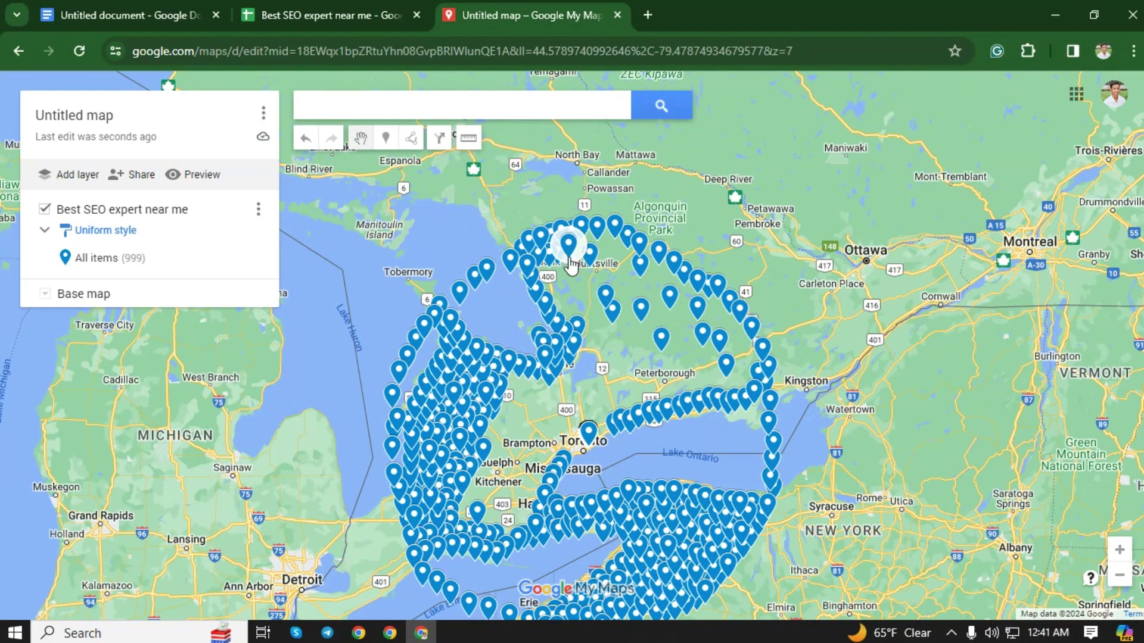
drag(590, 436, 595, 232)
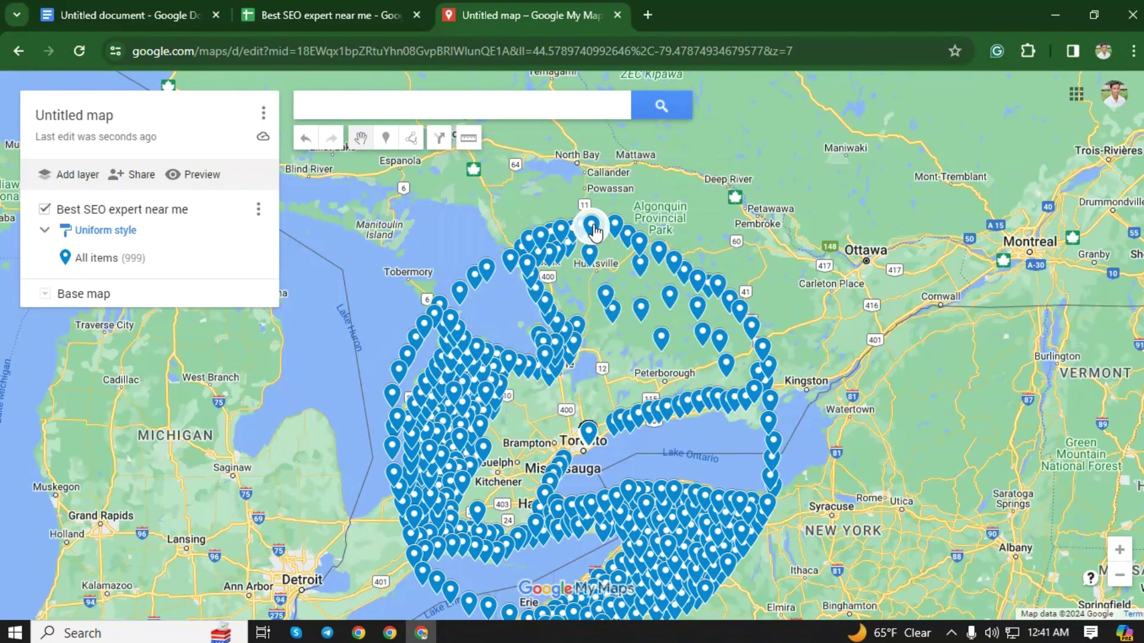
Step: Move further Toronto pins southwest near Hamilton and northwest near Orangeville
drag(590, 433, 460, 529)
mouse_move(588, 438)
mouse_down()
mouse_move(567, 459)
mouse_move(587, 435)
mouse_move(551, 387)
mouse_move(510, 386)
mouse_up()
click(573, 448)
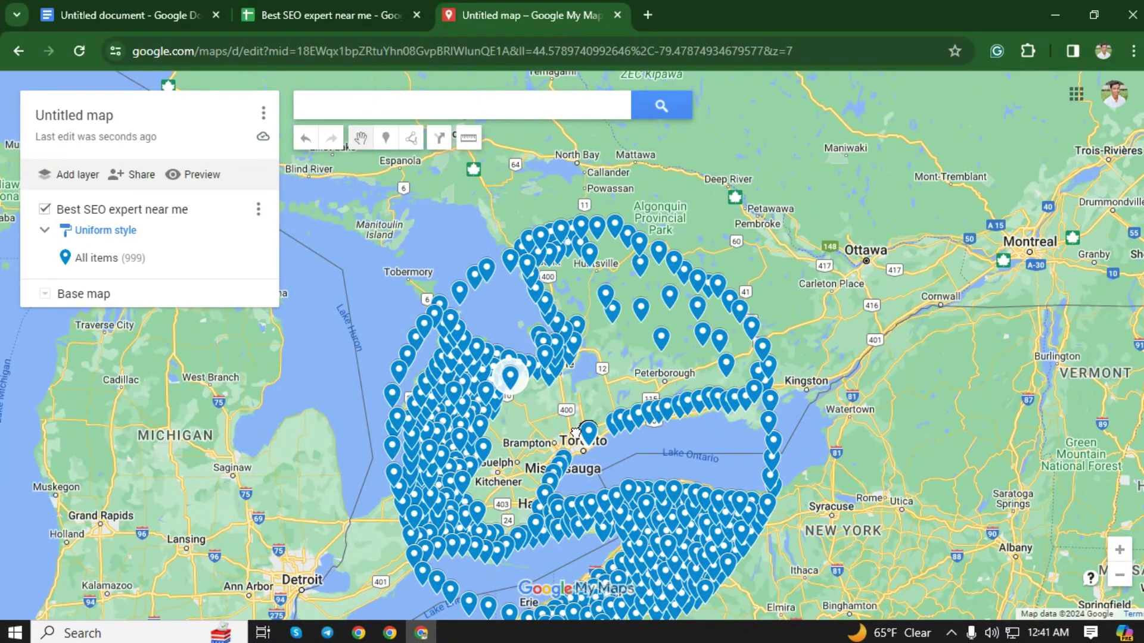
click(587, 433)
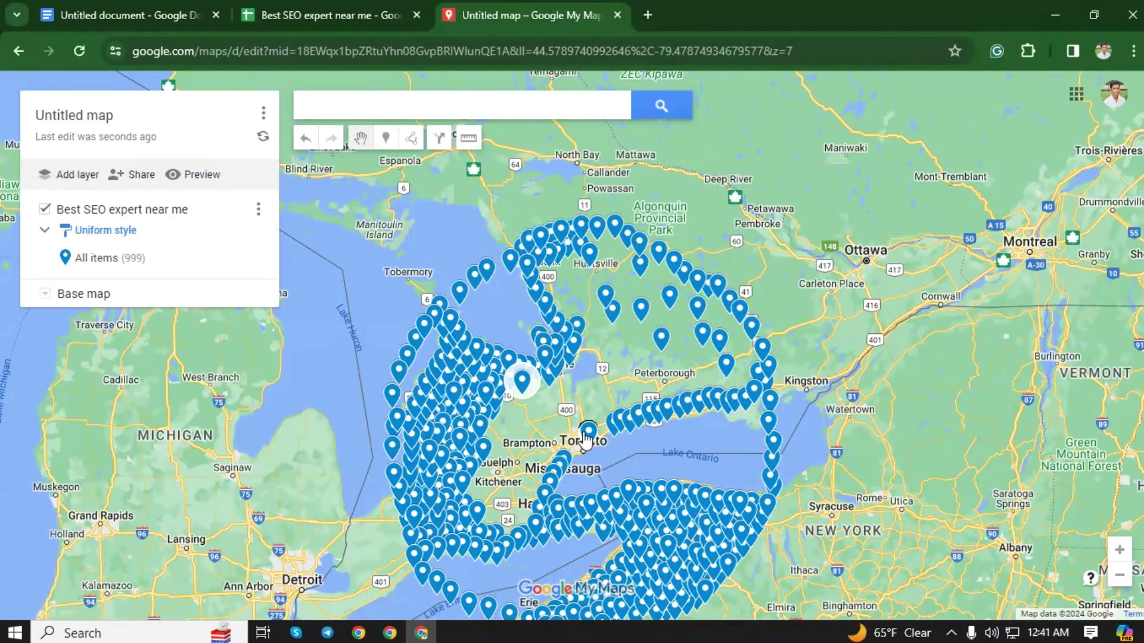
drag(584, 439, 529, 390)
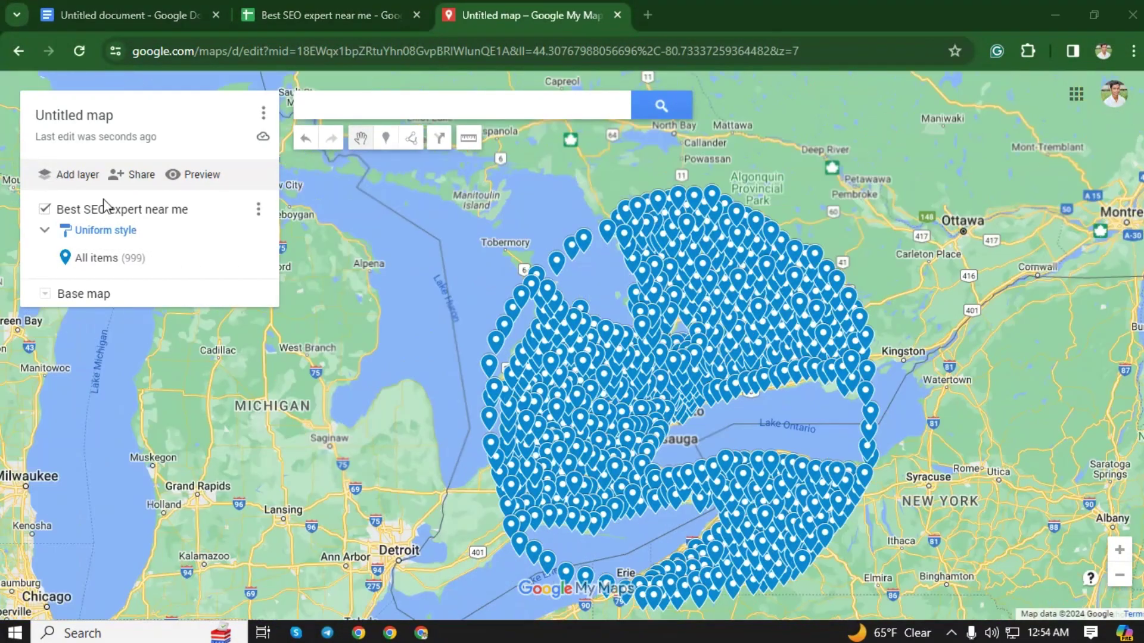
Step: Copy the full description text from a business pin's details
click(522, 341)
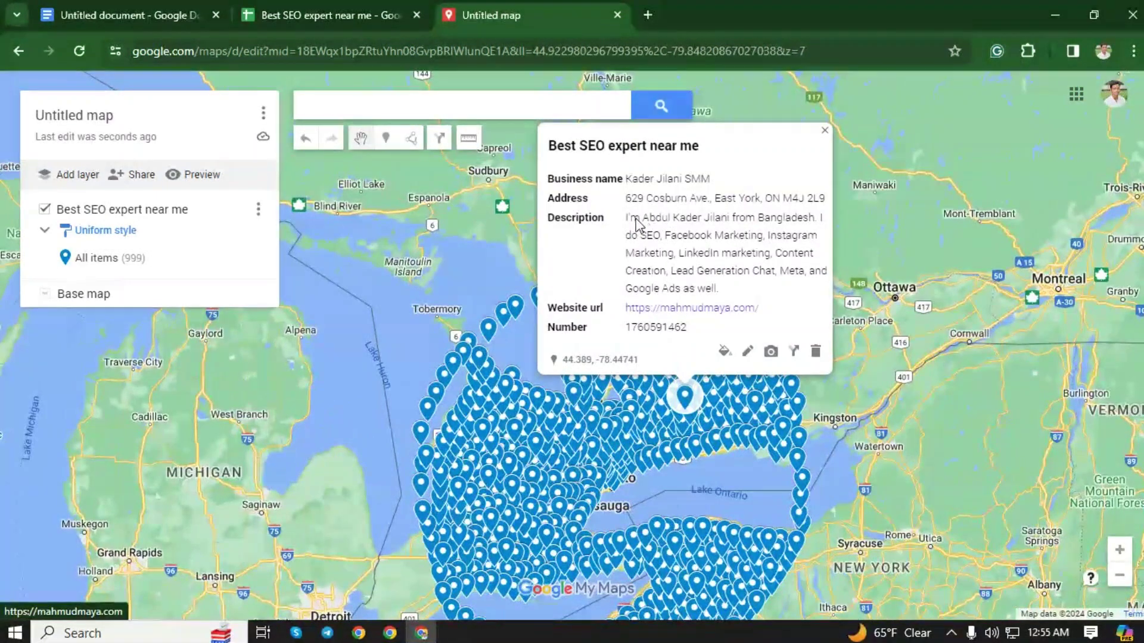
drag(626, 217, 732, 292)
key(ctrl+c)
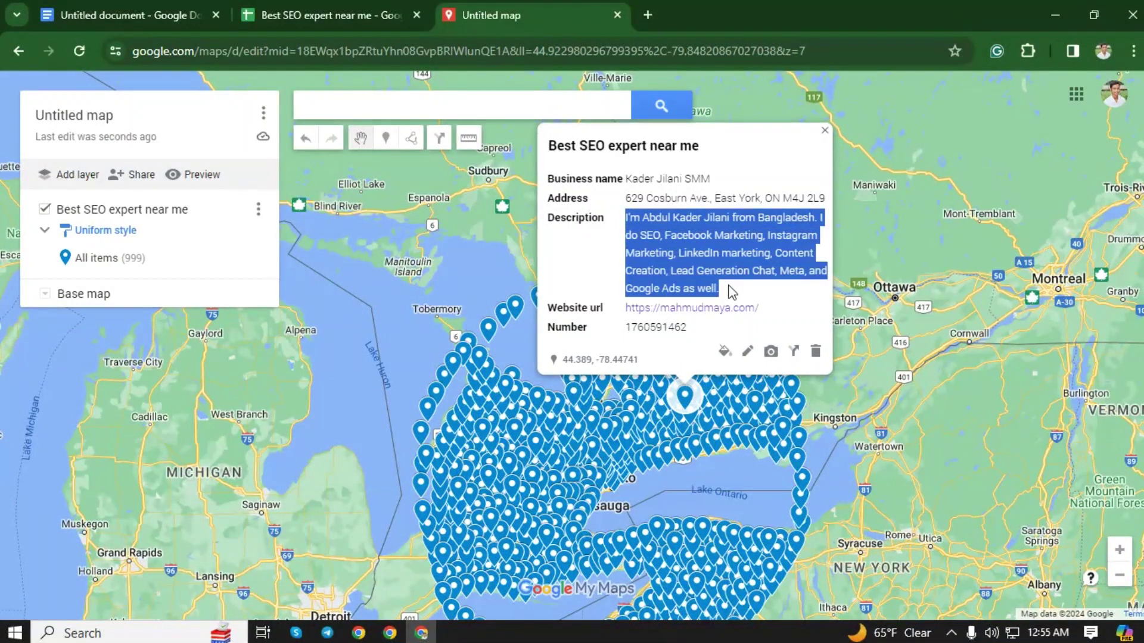
click(825, 130)
Step: Paste the business description and title the map 'Best SEO expert near me'
click(137, 175)
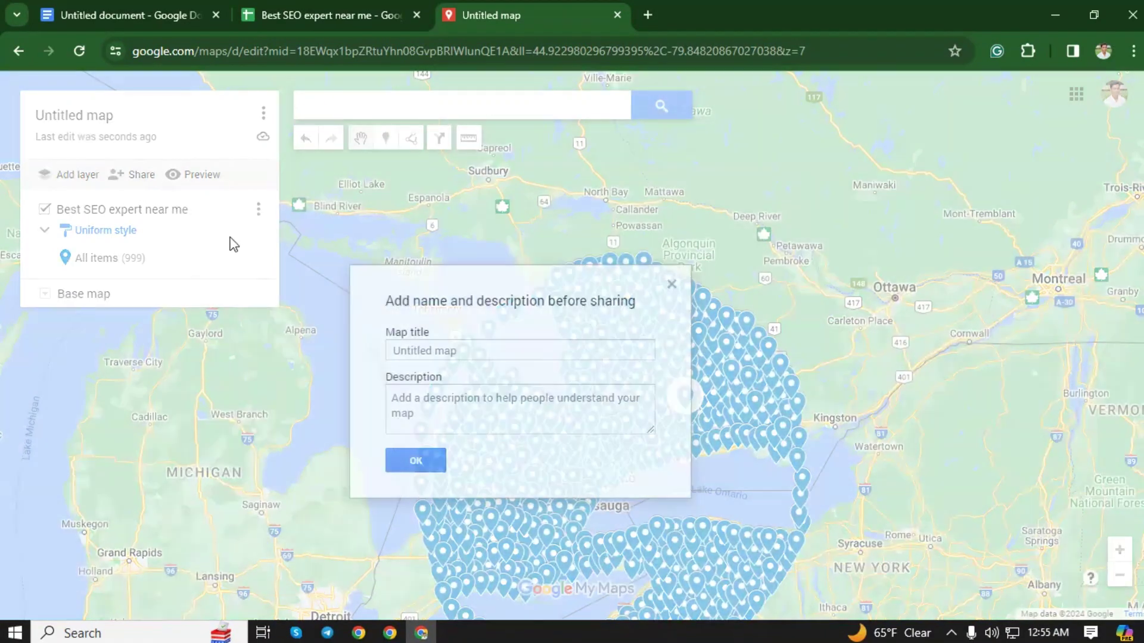
click(425, 414)
key(ctrl+v)
click(426, 352)
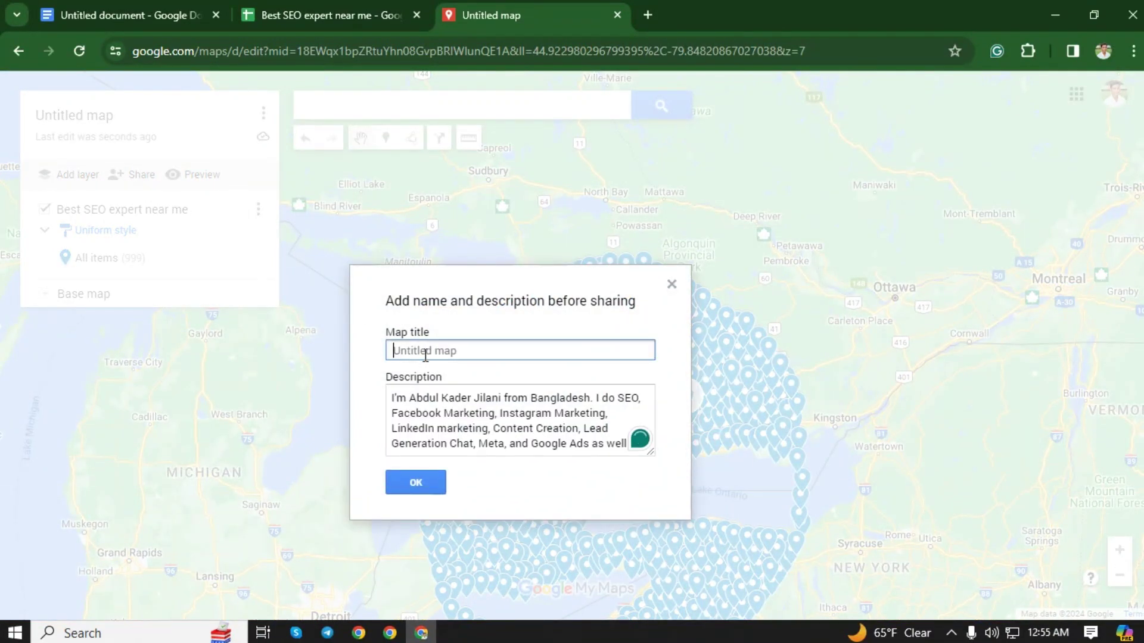
text(Best SEO expert near me)
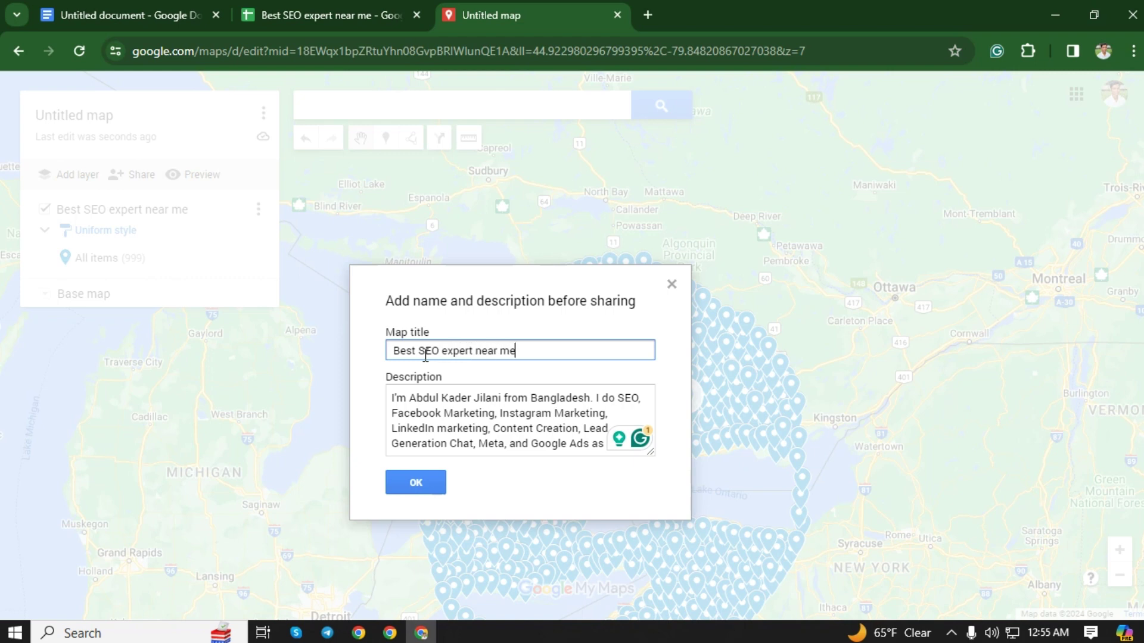
click(431, 486)
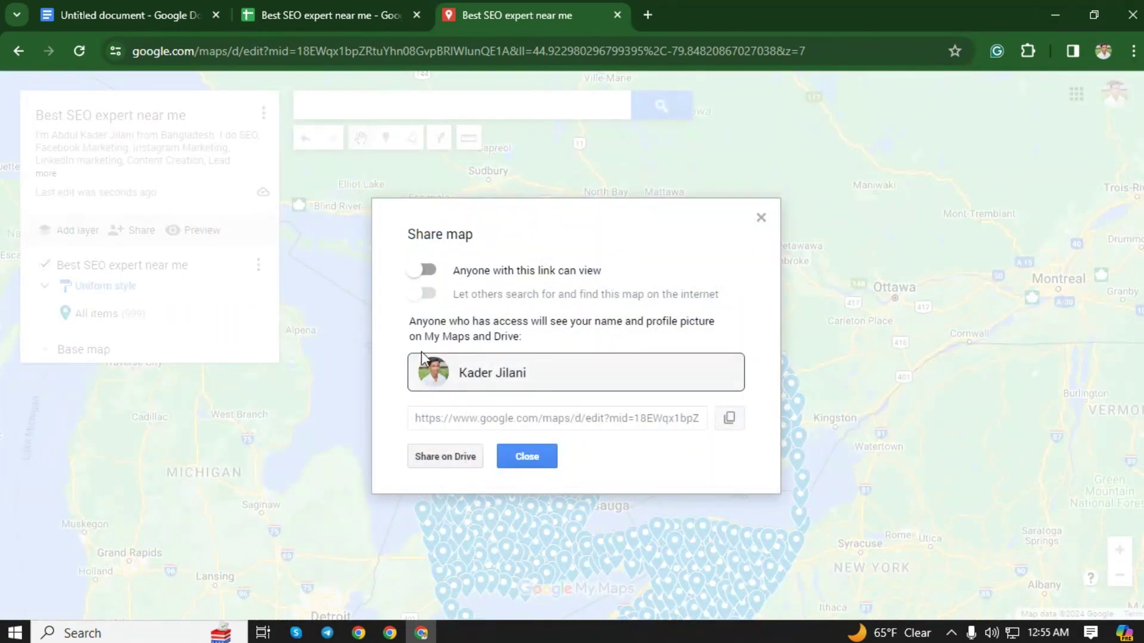
Step: Enable link viewing and search discovery, close sharing, and return to the maps list
click(424, 273)
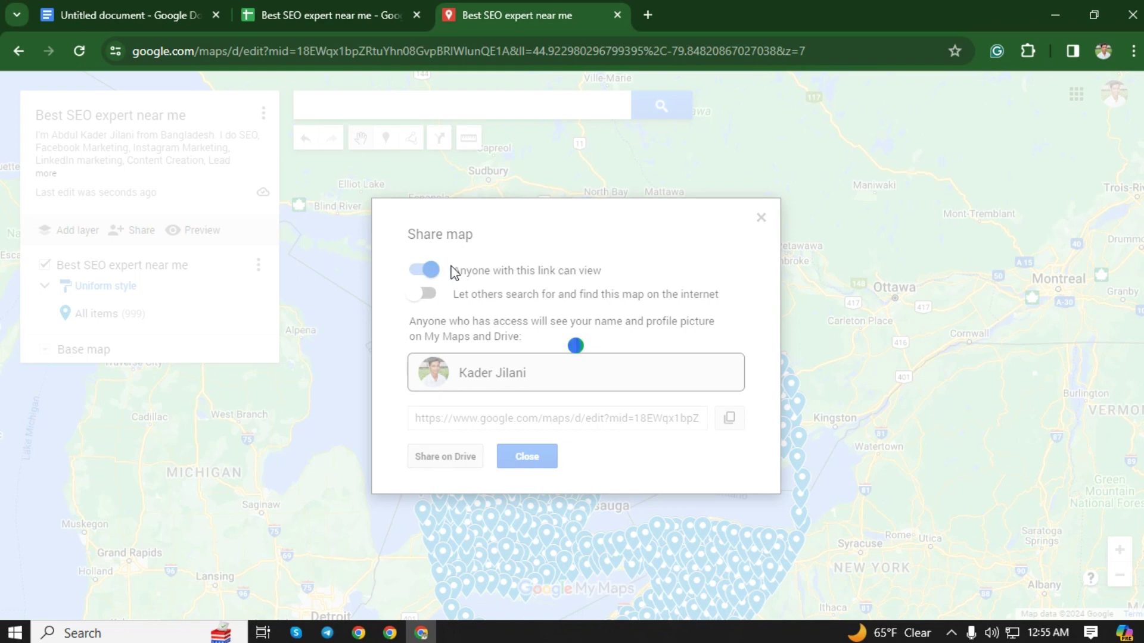
click(426, 294)
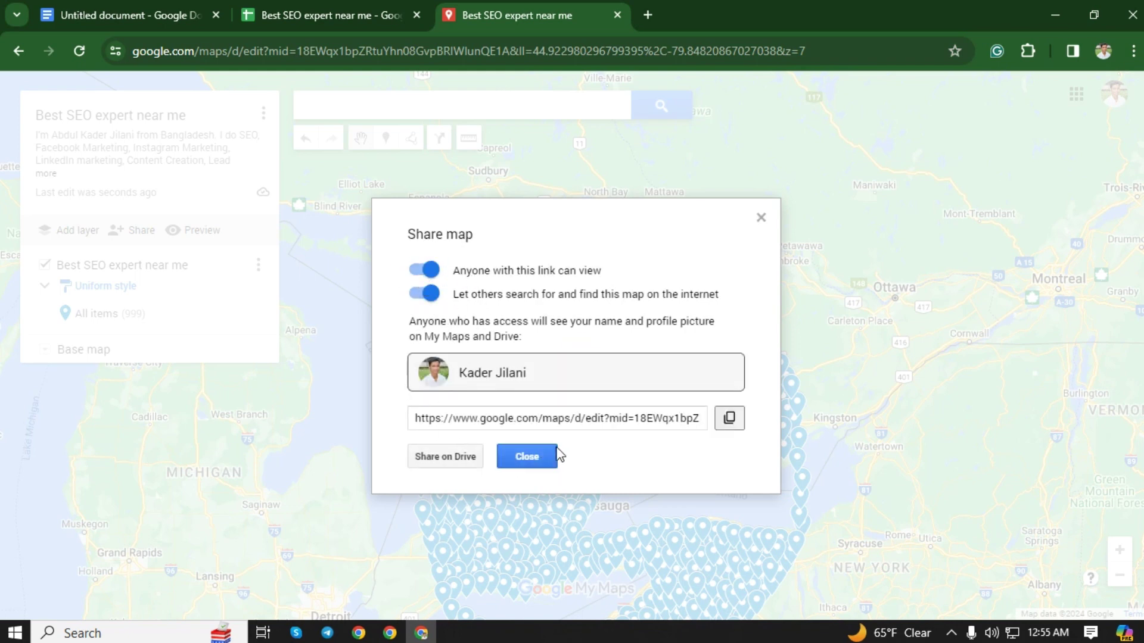
click(761, 218)
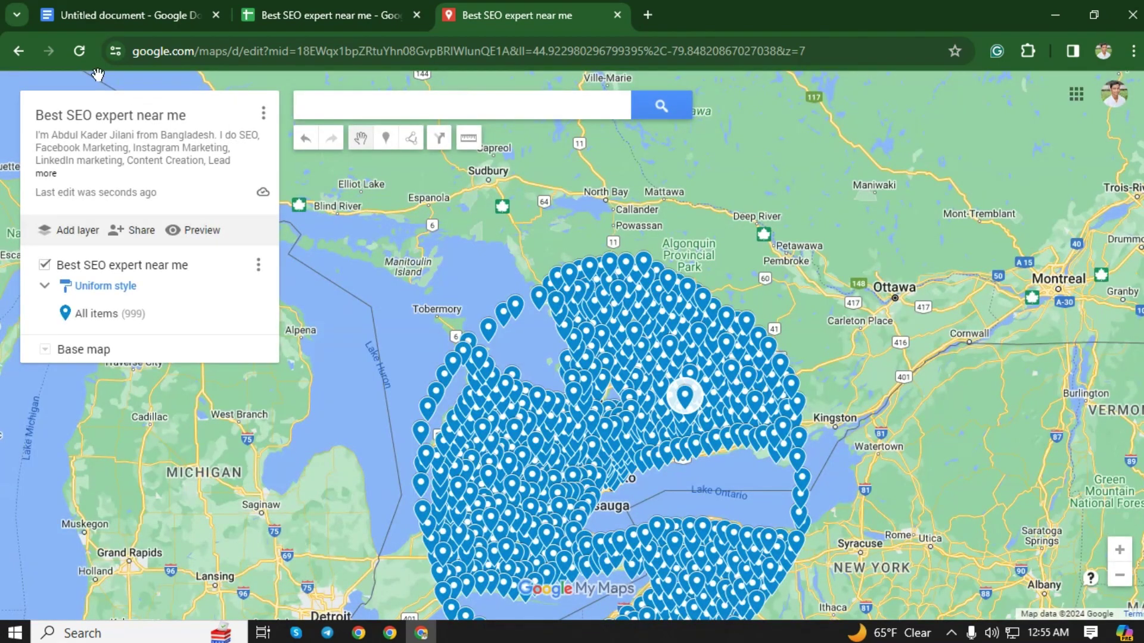
click(18, 53)
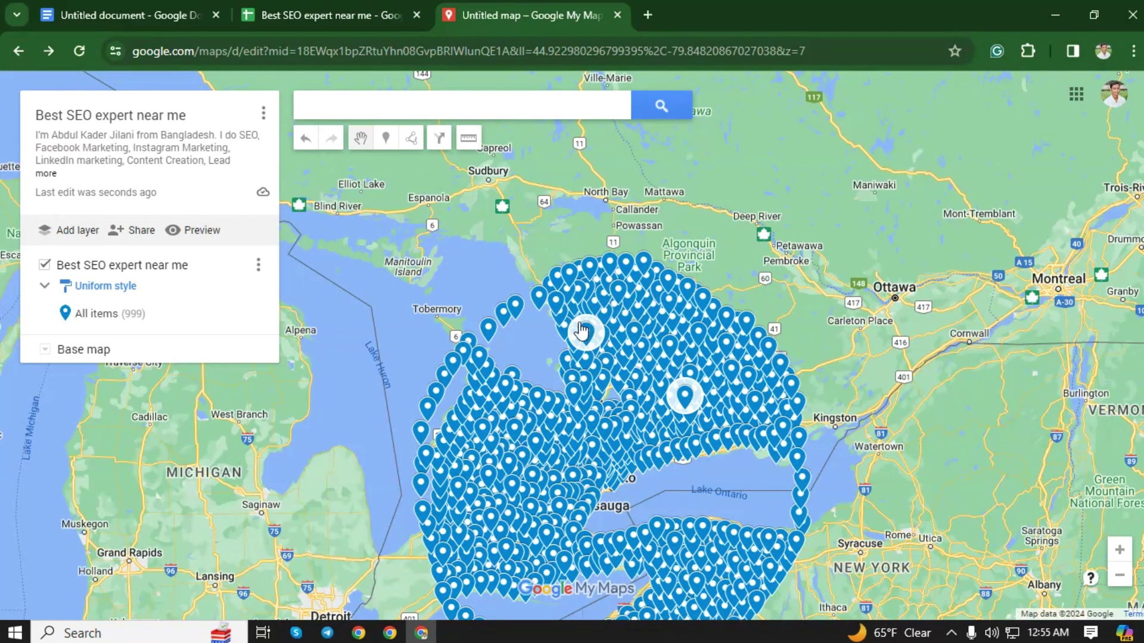
click(15, 53)
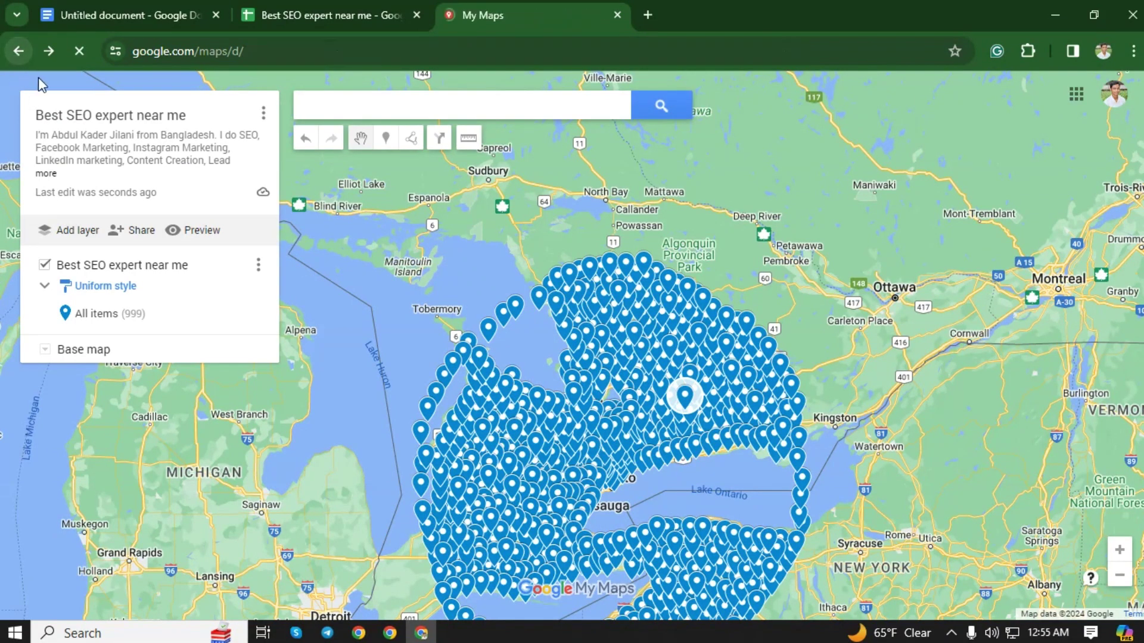